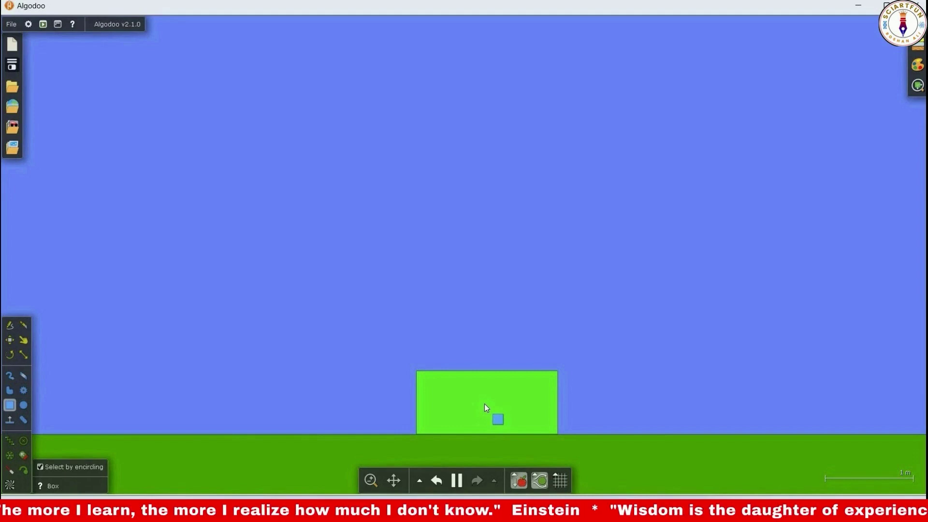
Step: Open the script properties of the green box and move the window off to the side of the box
right_click(485, 405)
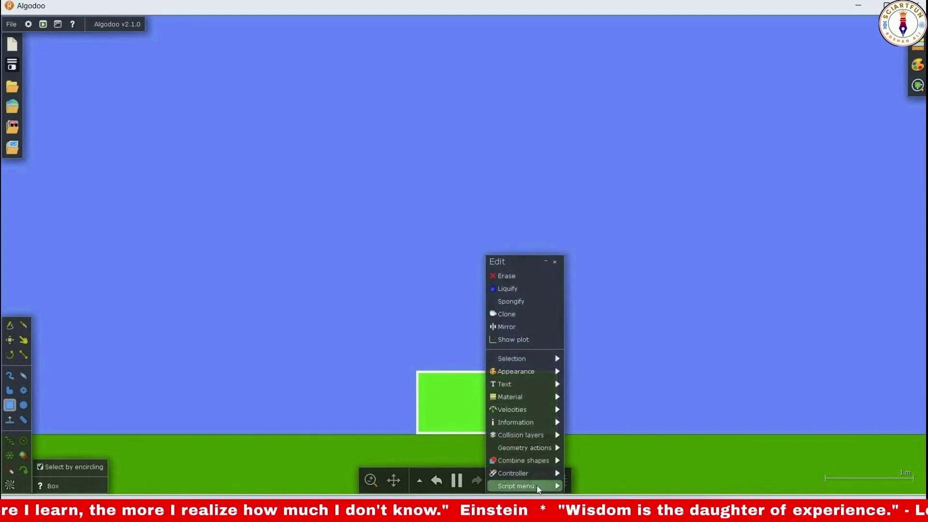
left_click(538, 486)
left_click_drag(294, 170, 781, 101)
left_click_drag(538, 111, 707, 104)
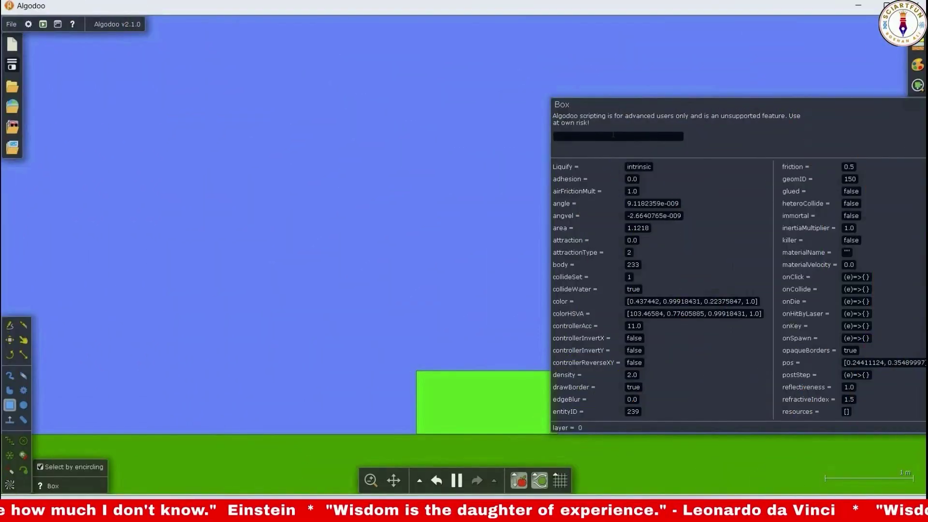
Step: Query the current border width by running the script command app.borderwidth
left_click(613, 135)
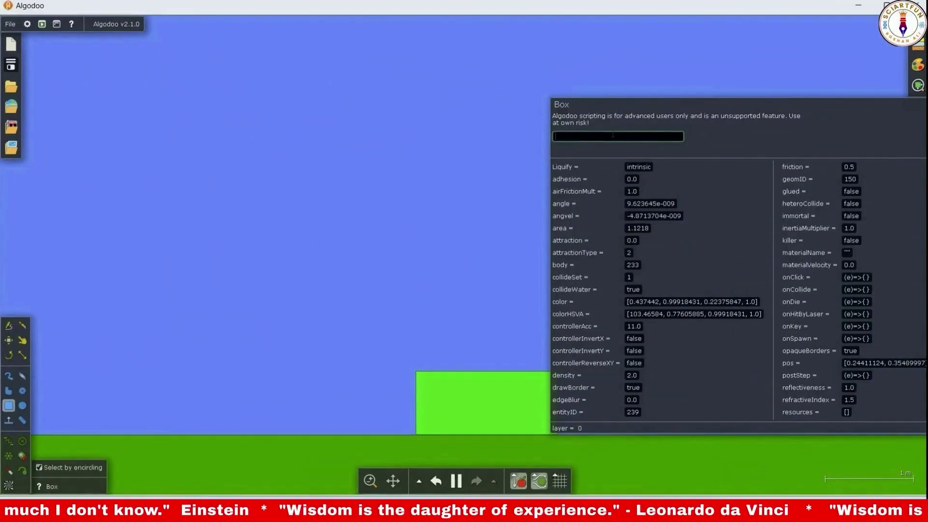
type("app.")
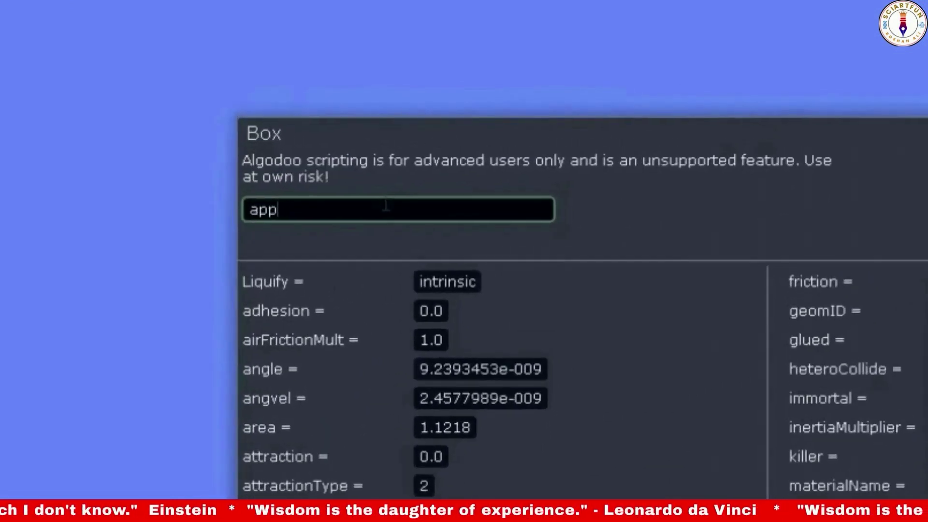
type("border")
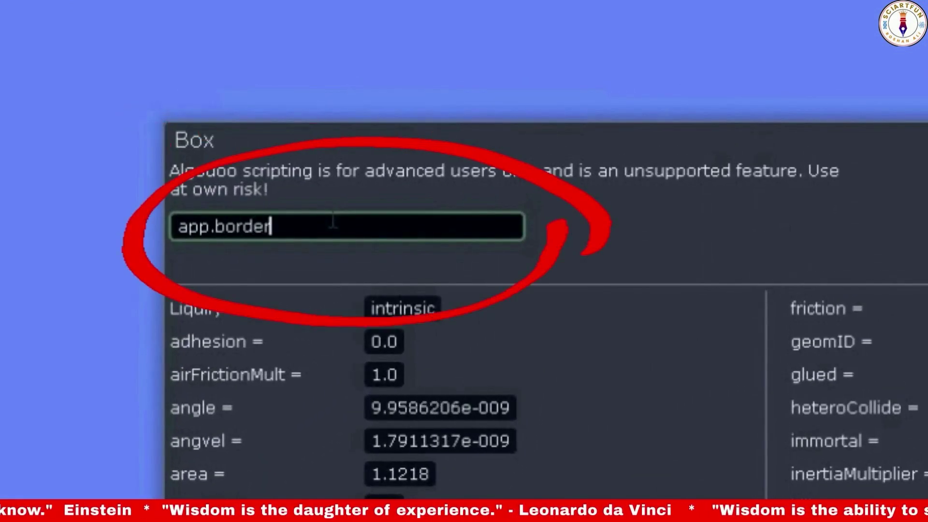
type("width")
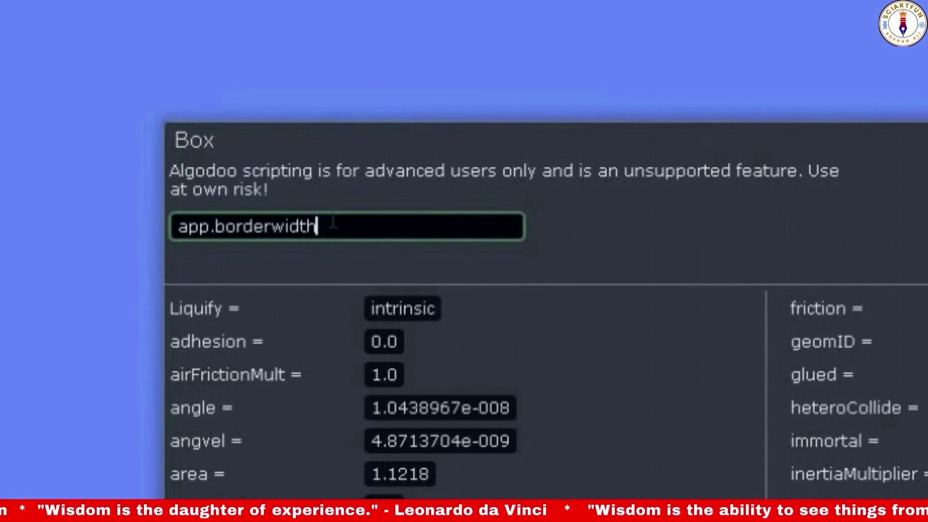
key("Return")
Step: Set the border width to 0.1 by running the script command app.borderwidth=.1
left_click(315, 222)
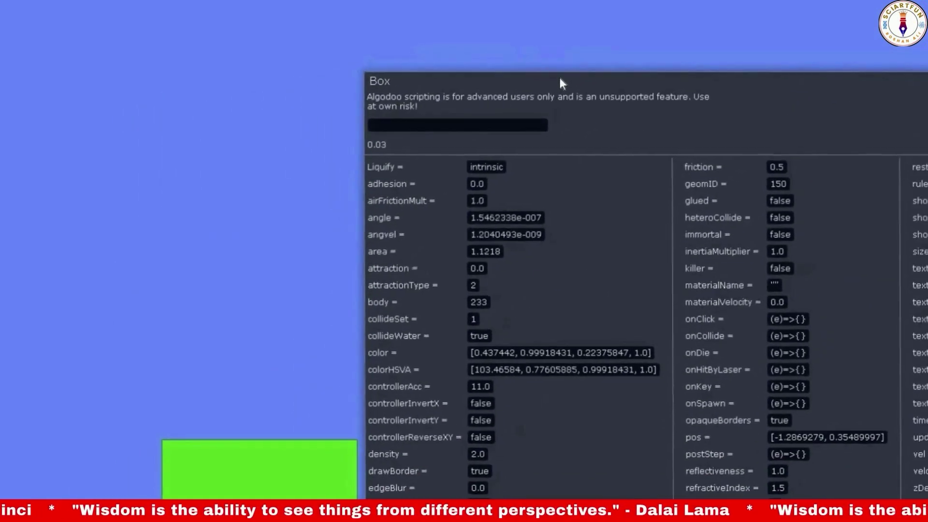
left_click(471, 115)
type("app.borderwidth=")
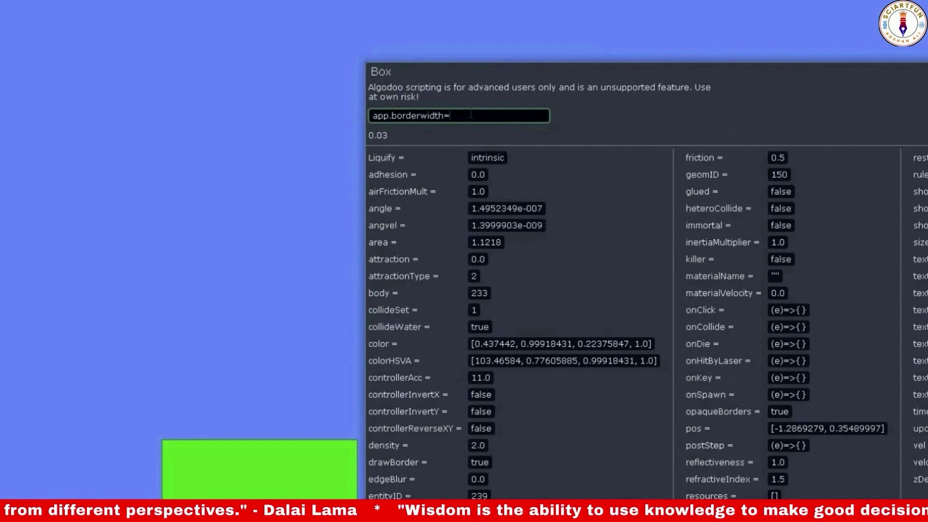
type(".1")
key("Return")
Step: Increase the border width to 0.3 by running the script command app.borderwidth=.3
left_click(470, 114)
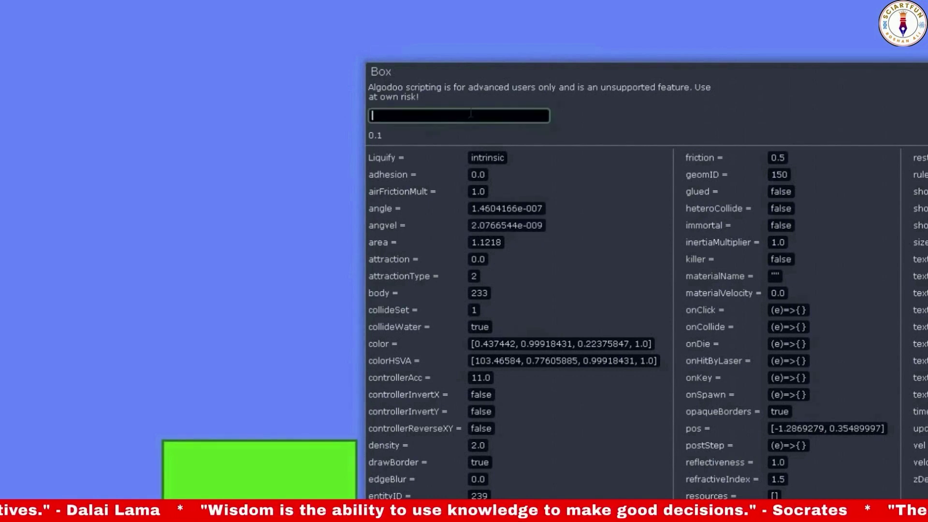
type("app.border")
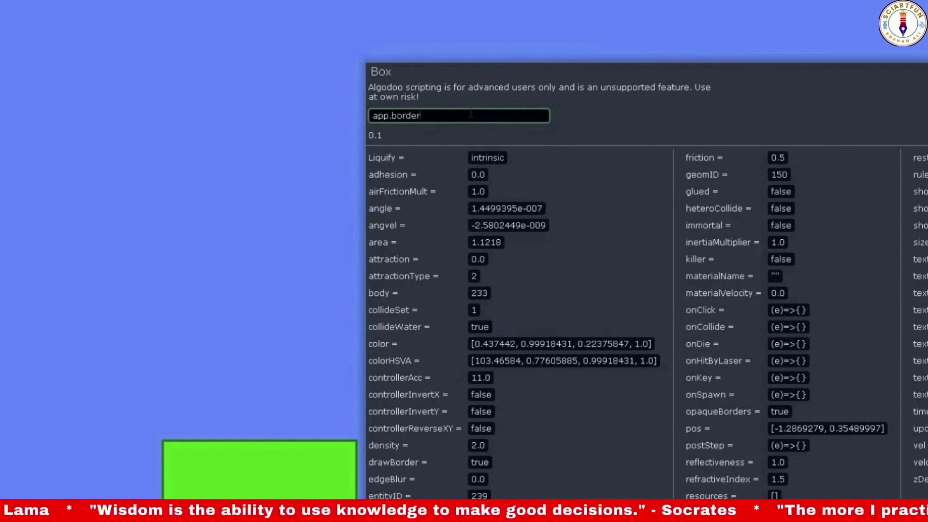
type("width=.3")
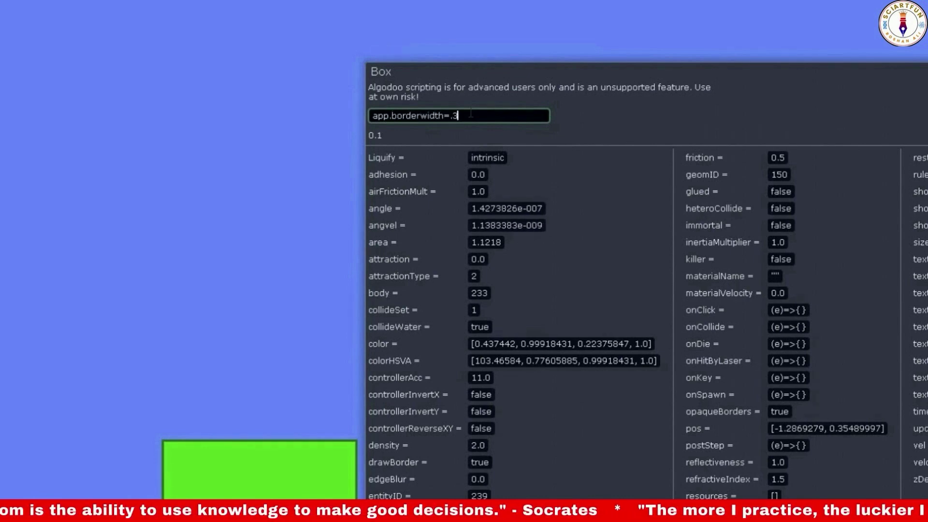
key("Return")
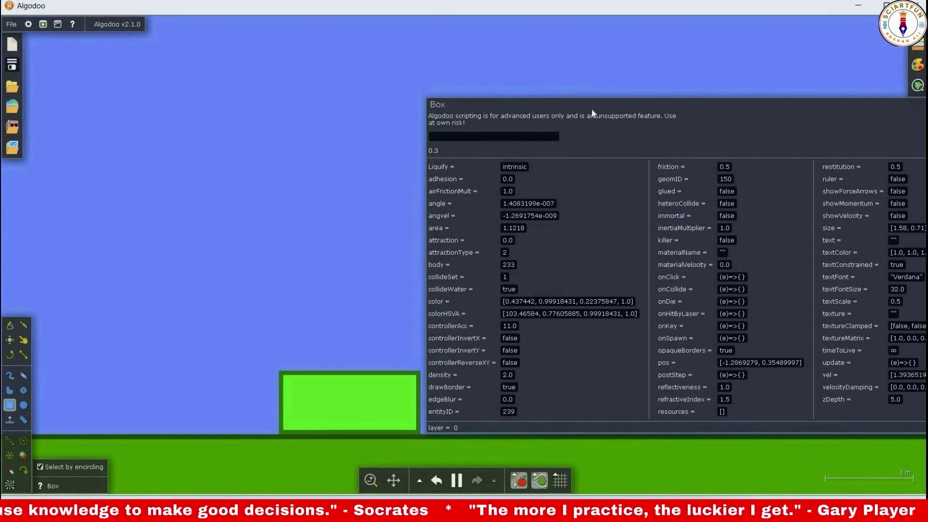
Step: Turn off the green box's border by setting its drawBorder property to false
left_click(370, 403)
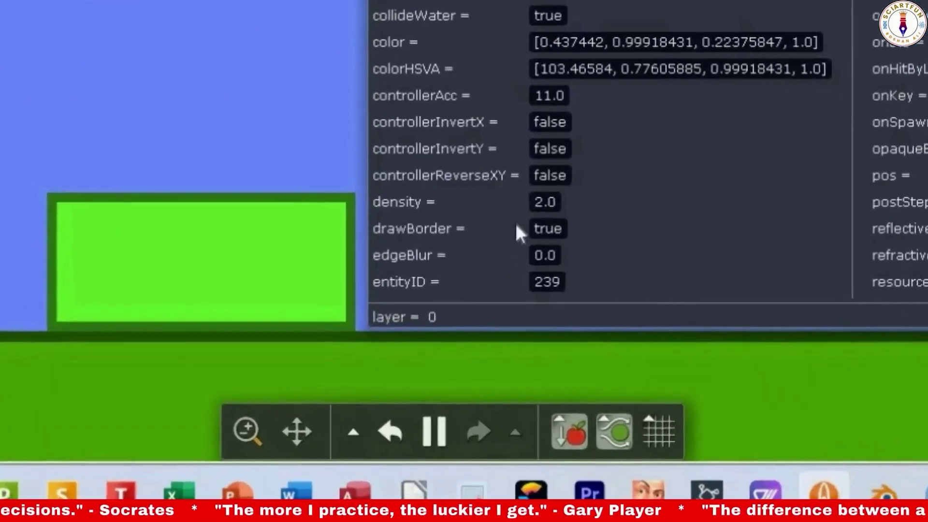
left_click(509, 387)
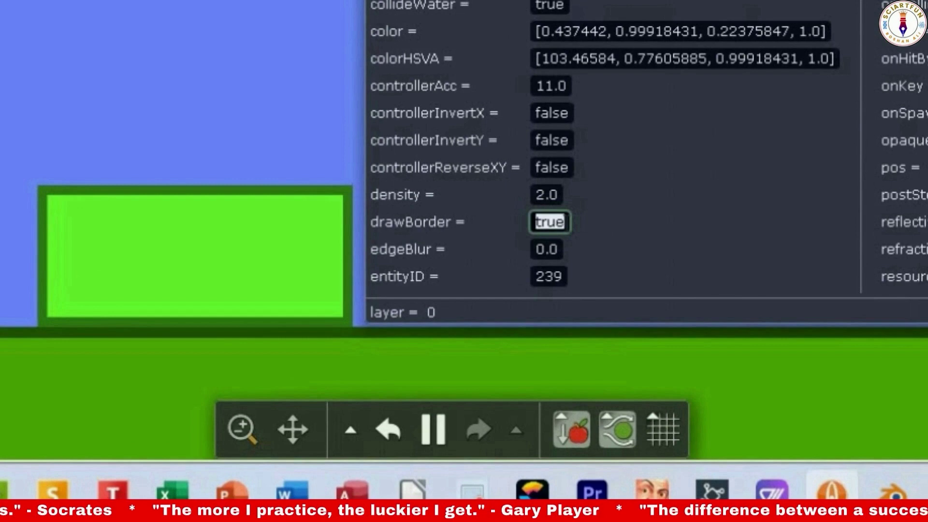
key("Return")
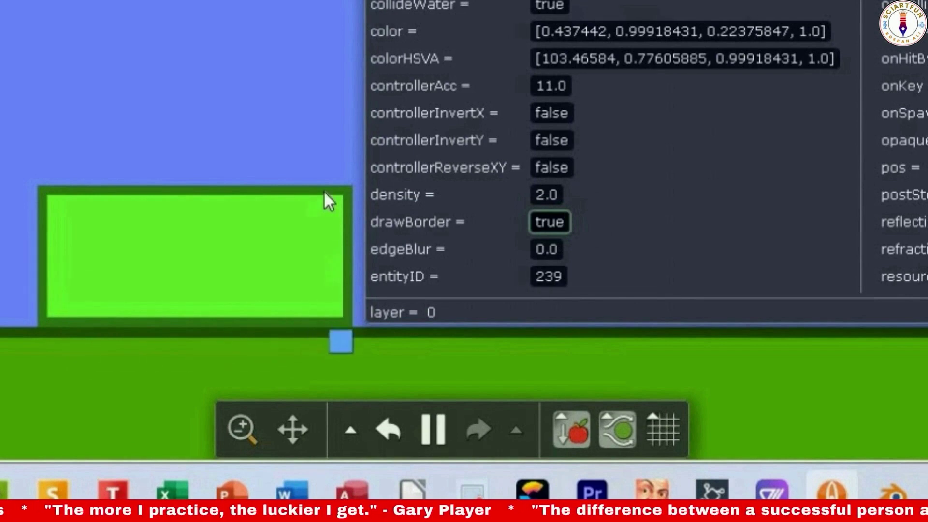
key("ctrl+a")
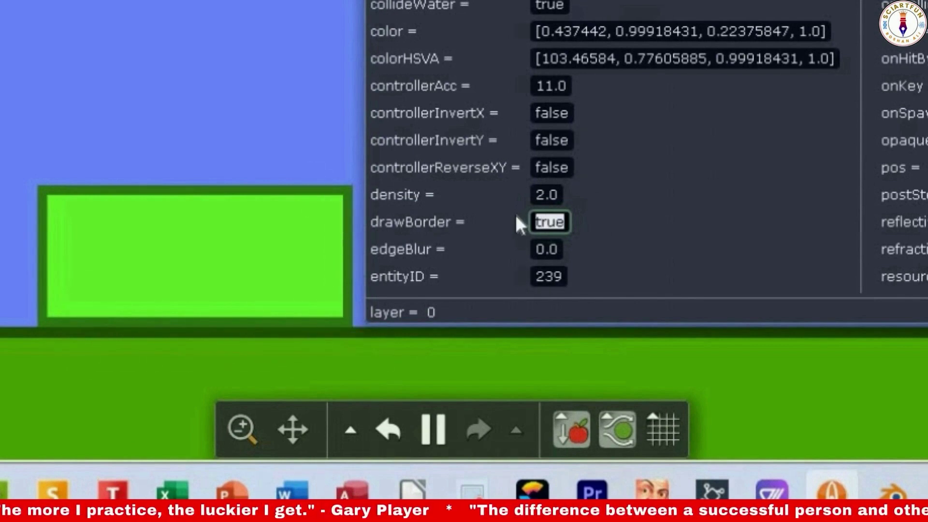
type("false")
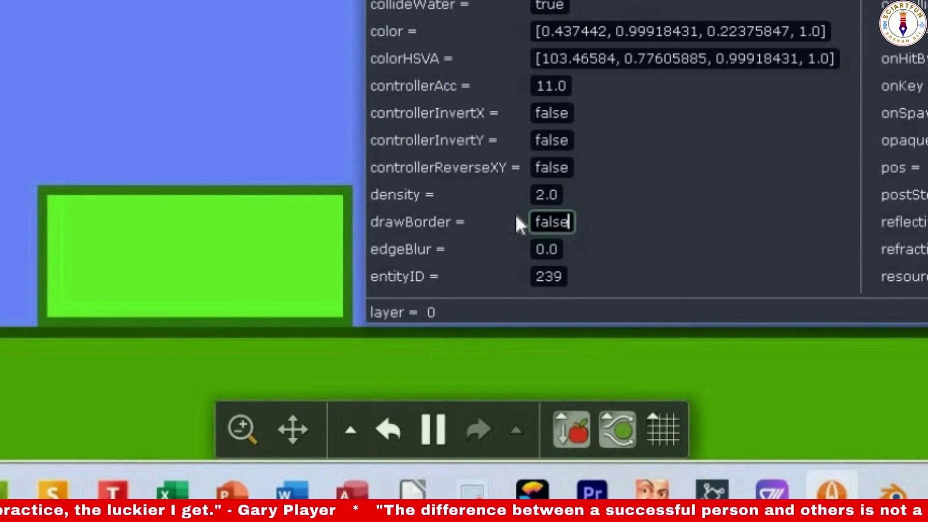
key("Return")
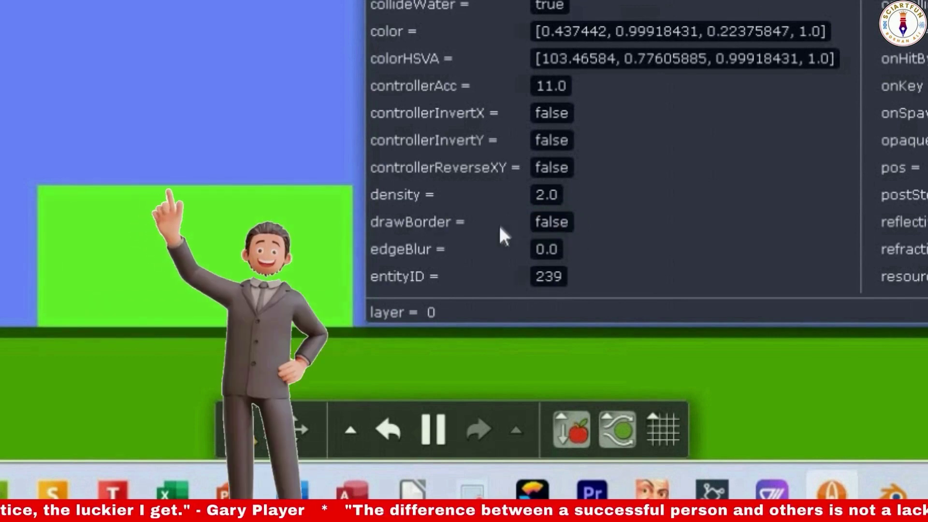
Step: Restore the green box's border by setting its drawBorder property to true
left_click(515, 216)
key("ctrl+a")
type("true")
key("Return")
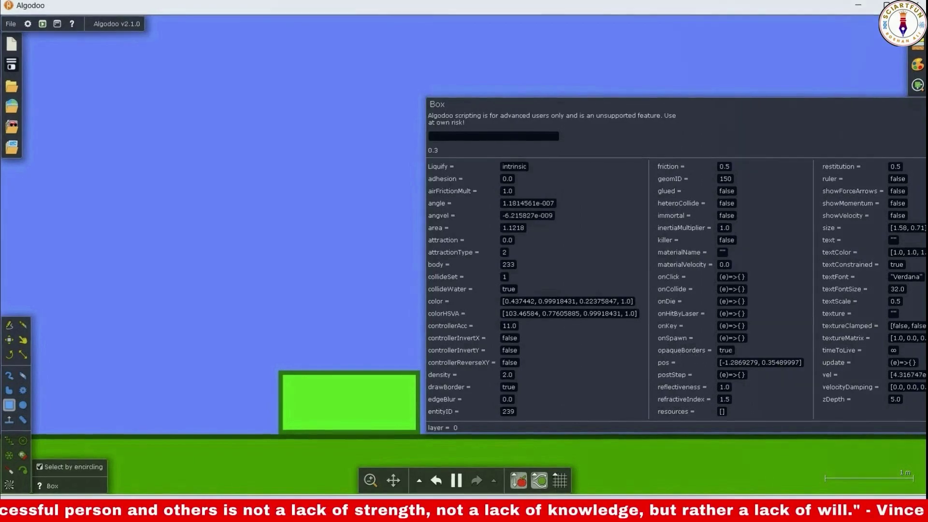
Step: Set the green box's opaqueBorders property to false
left_click(709, 338)
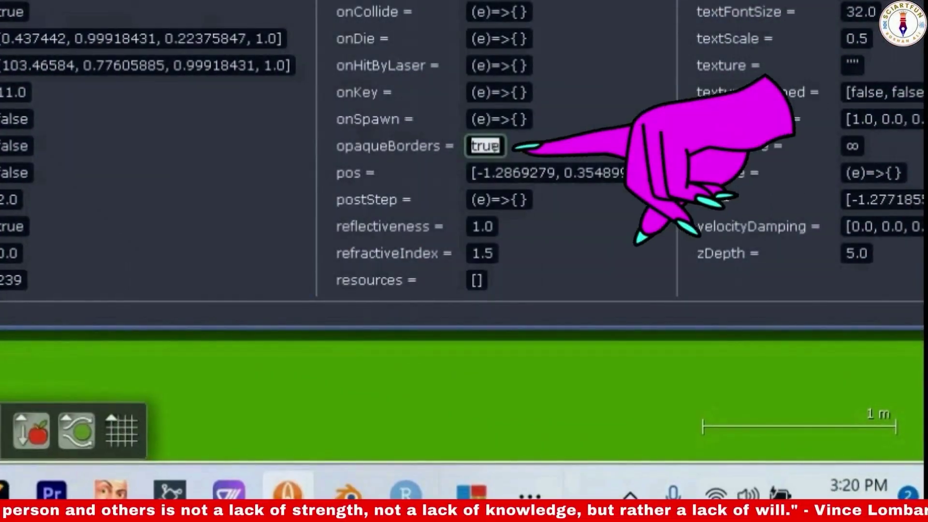
left_click(499, 146)
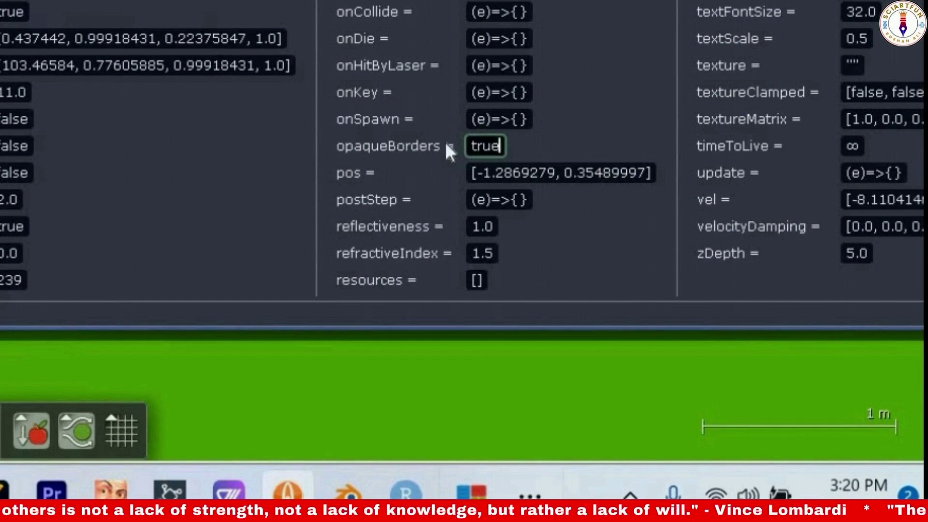
key("ctrl+a")
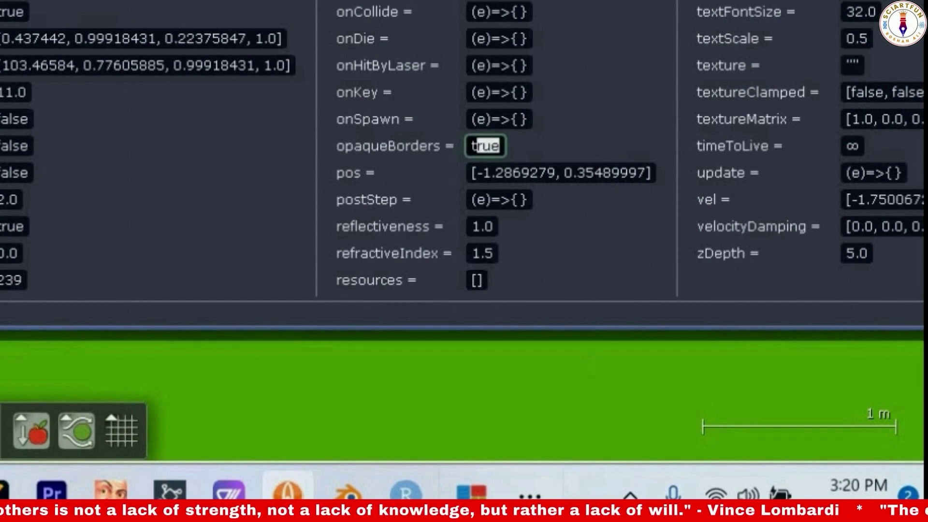
type("false")
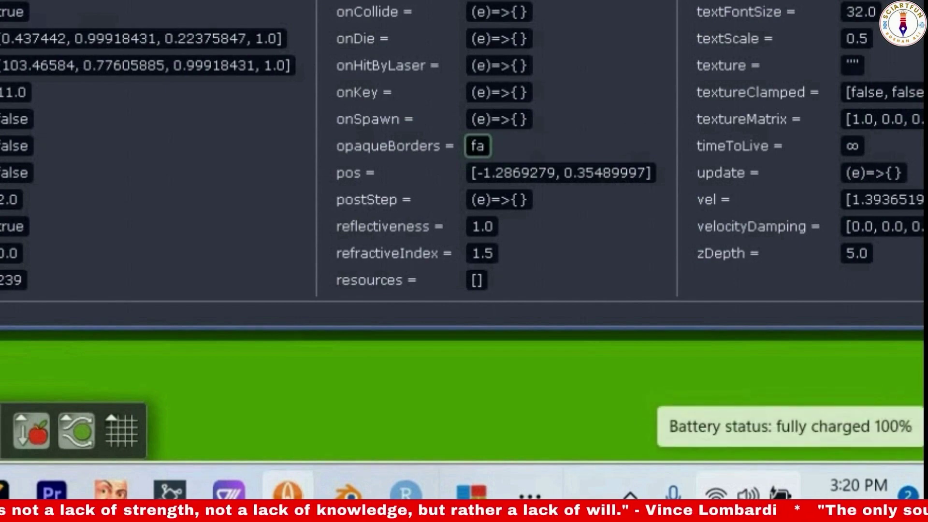
key("Return")
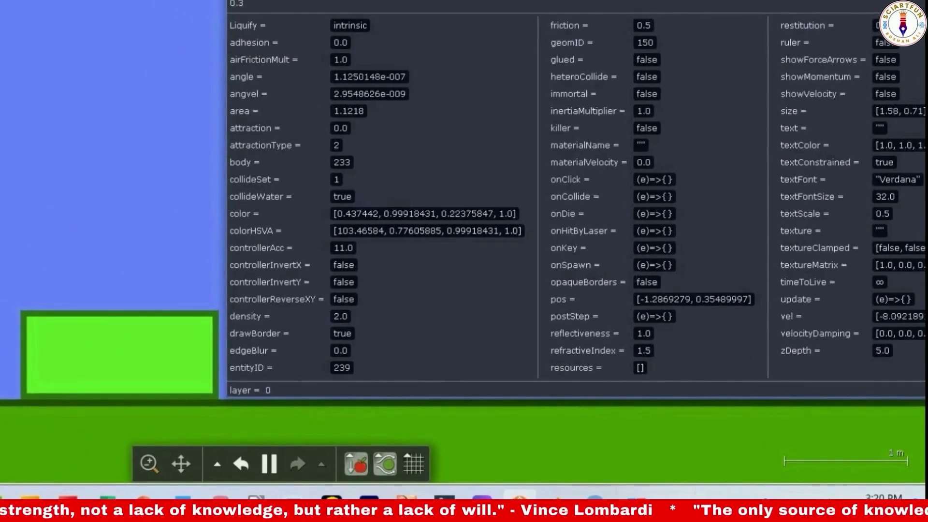
Step: Make the green box fully transparent by lowering its colour's alpha to 0% in the appearance settings
left_click(647, 282)
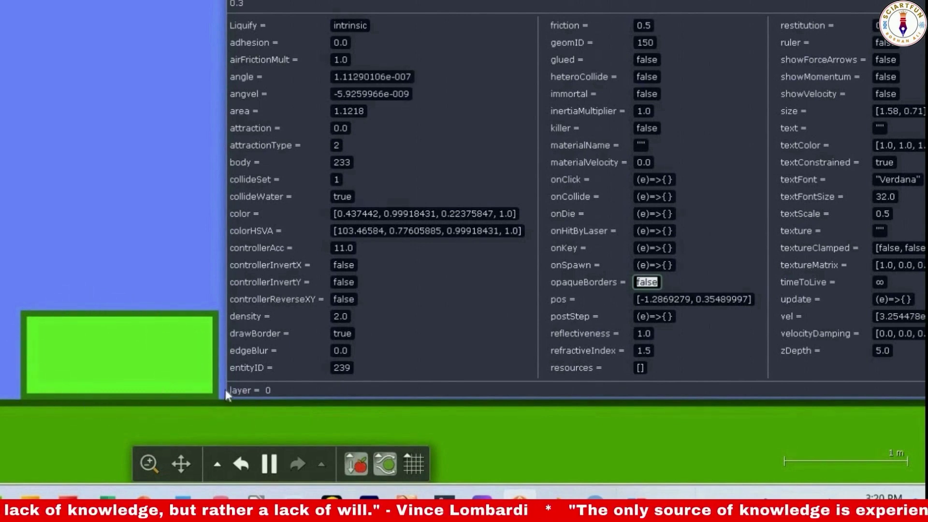
right_click(71, 354)
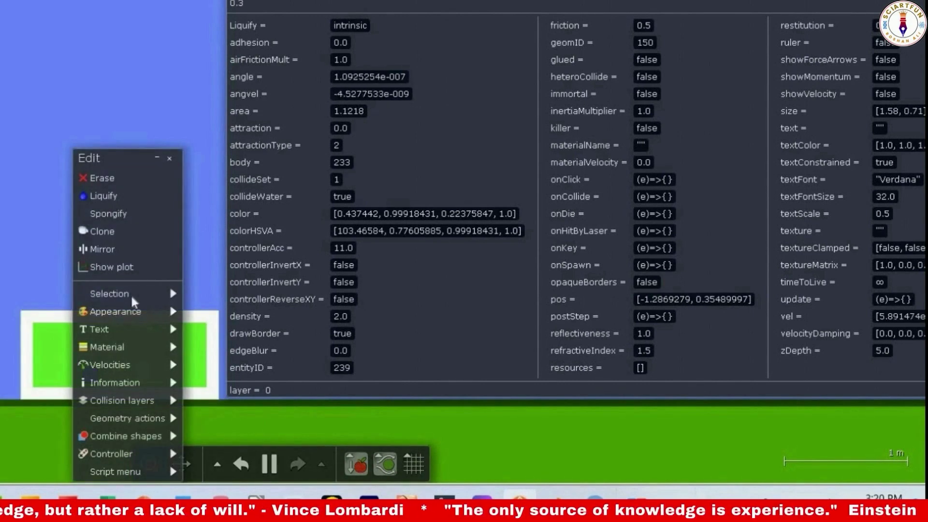
mouse_move(134, 309)
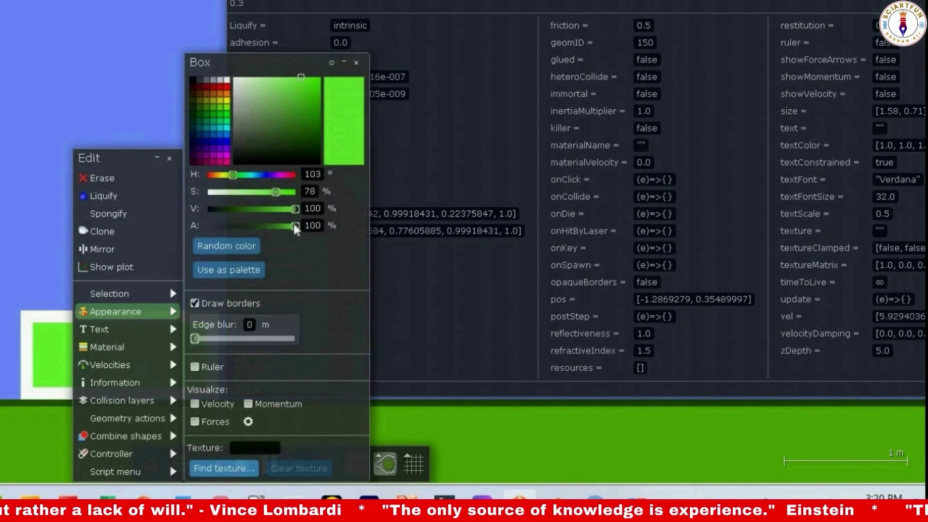
left_click_drag(297, 229, 2, 211)
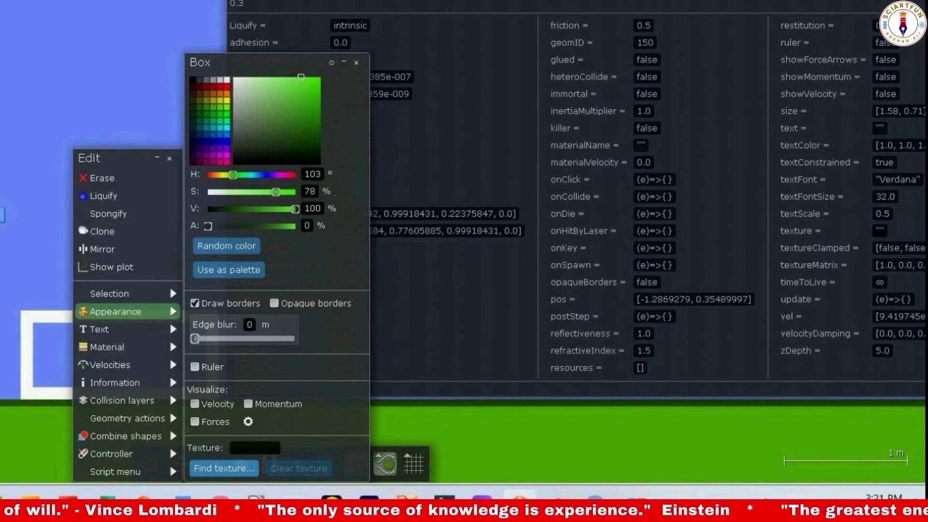
left_click(2, 211)
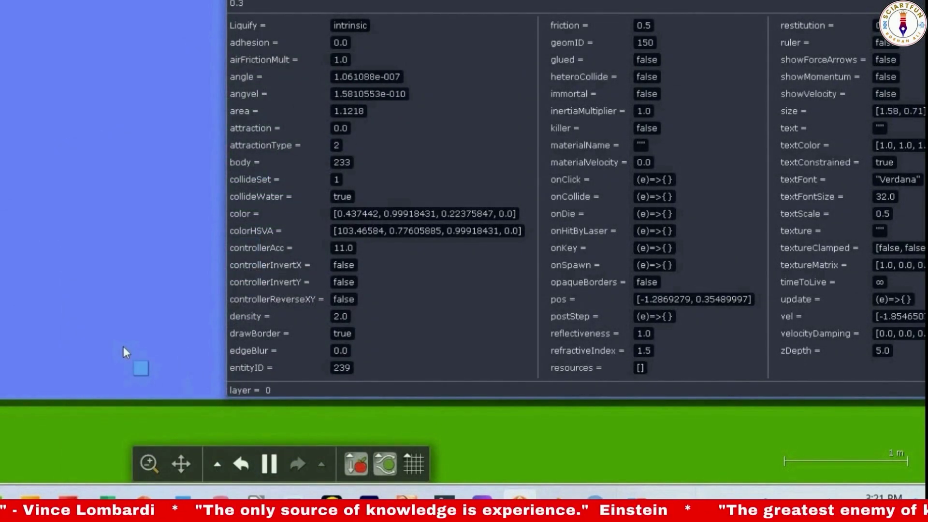
Step: Select the transparent box to check its outline, deselect it and set its opaqueBorders property to true
left_click(164, 367)
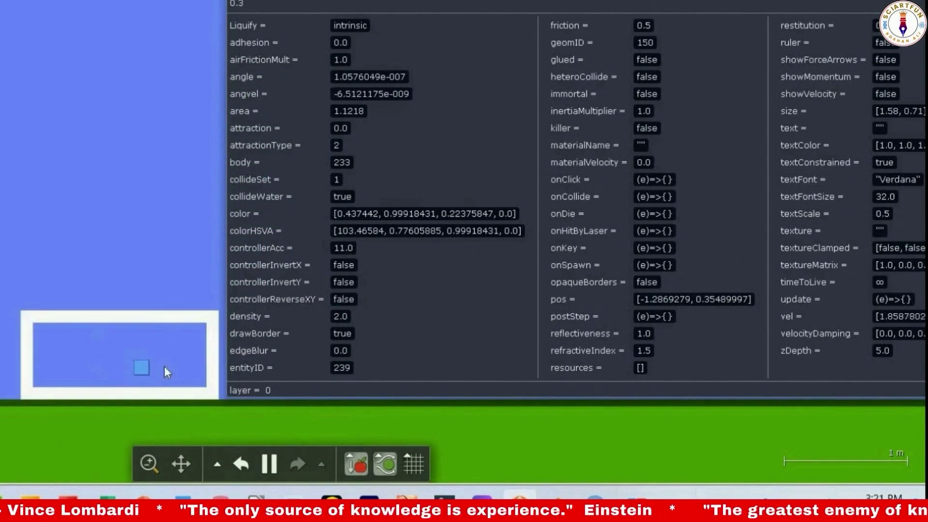
left_click(115, 266)
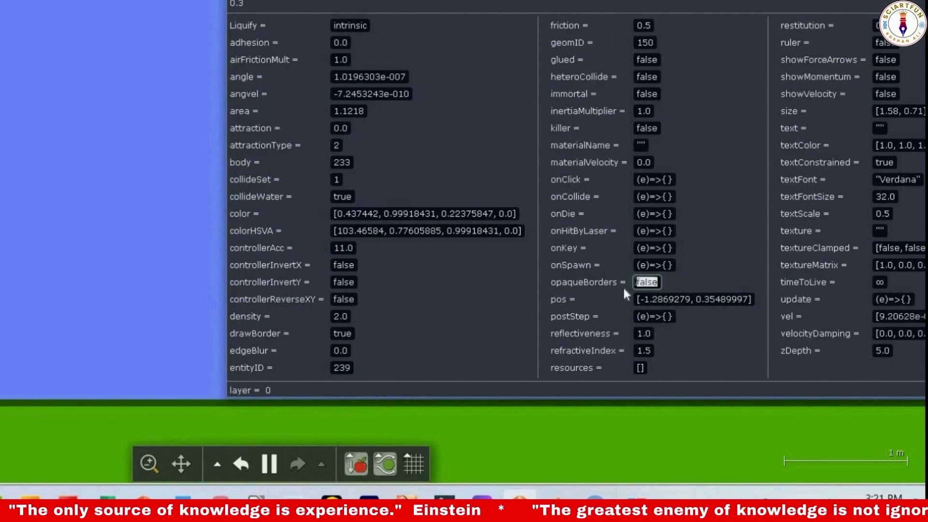
type("true")
key("Return")
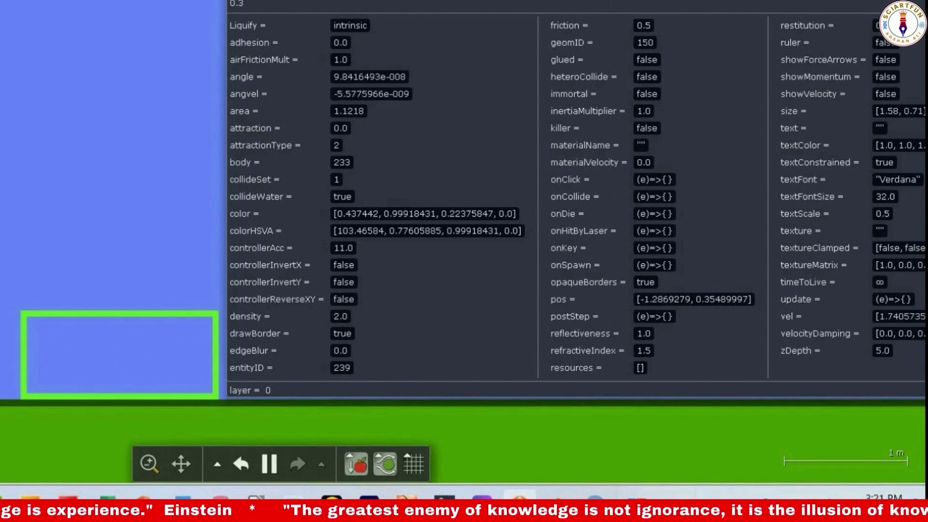
Step: Set the transparent box's opaqueBorders property back to false
left_click(608, 285)
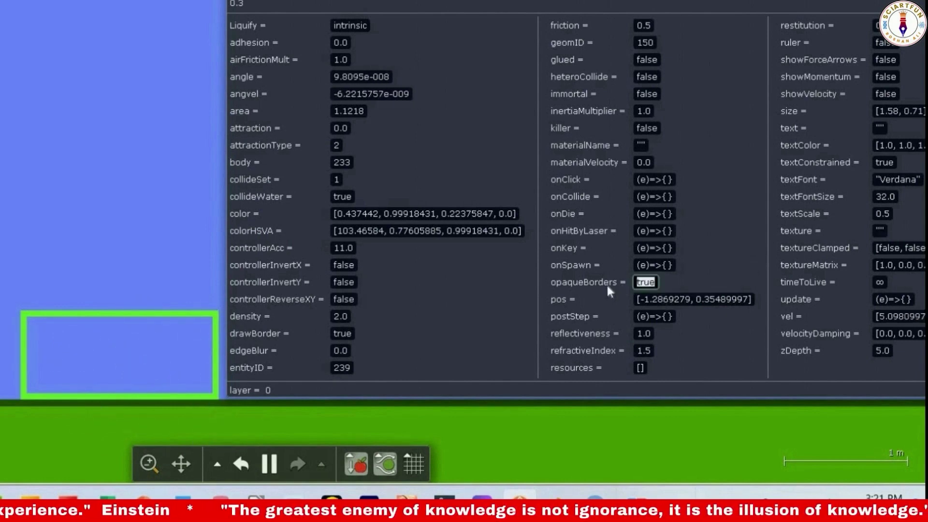
type("false")
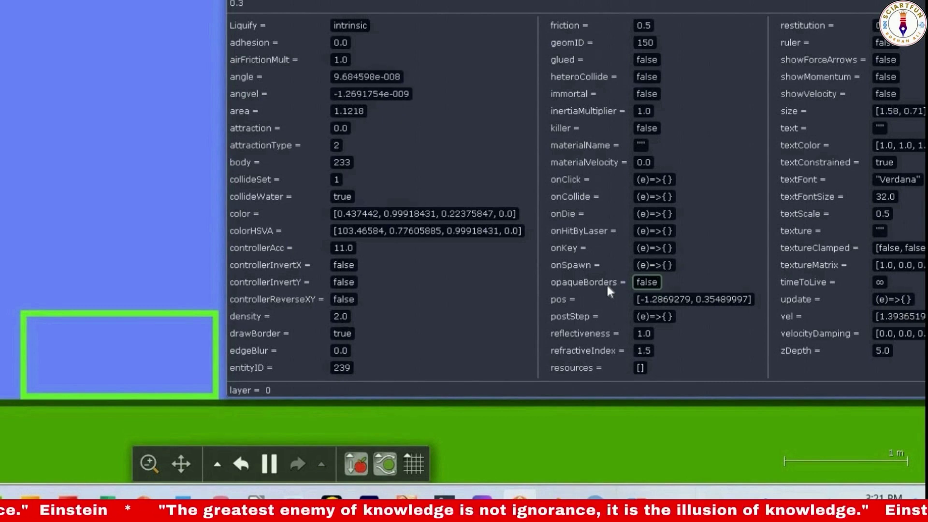
key("Return")
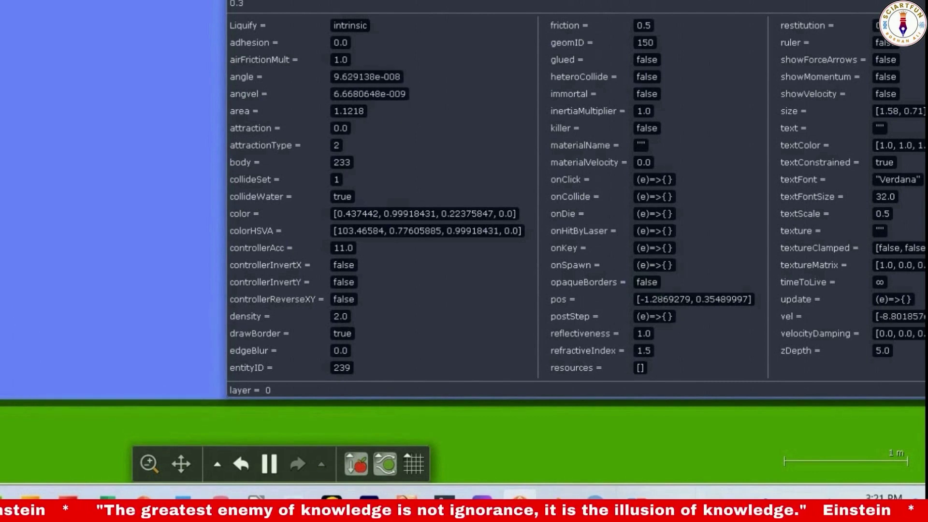
Step: Set the transparent box's opaqueBorders property to true
left_click(622, 283)
type("true")
key("Return")
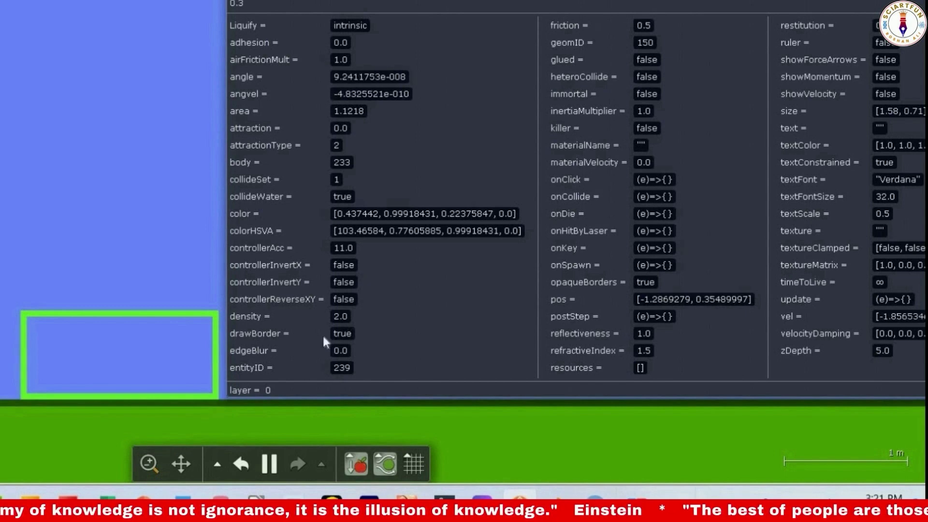
left_click(343, 333)
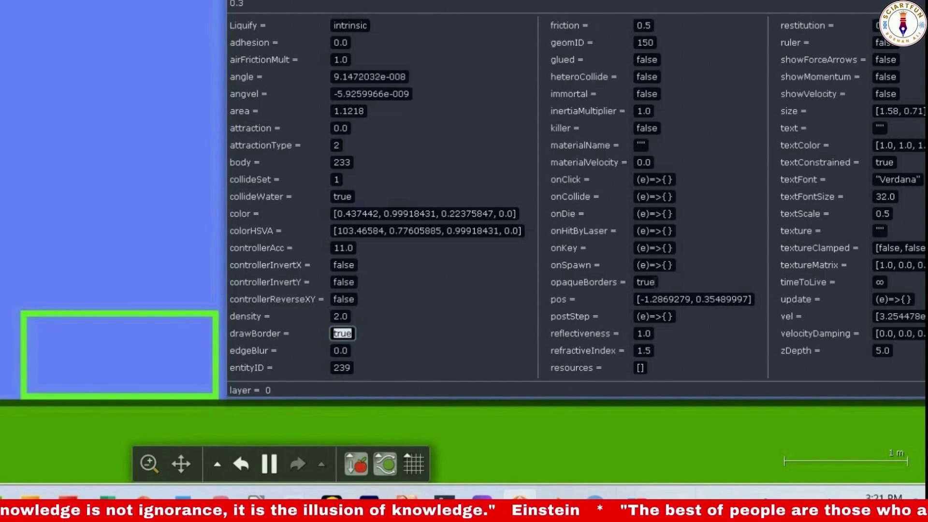
Step: Toggle the transparent box's opaqueBorders property to false and back to true
left_click(617, 281)
type("false")
key("Return")
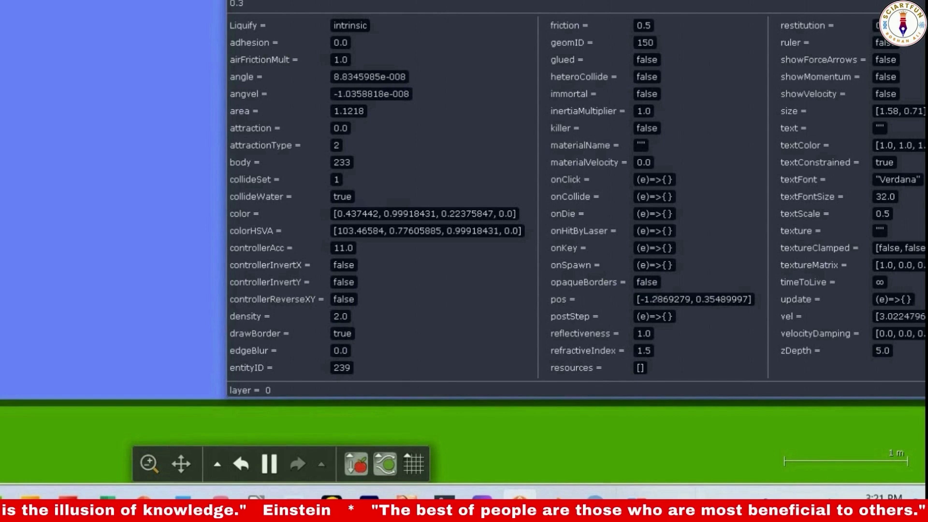
left_click(608, 289)
type("true")
key("Return")
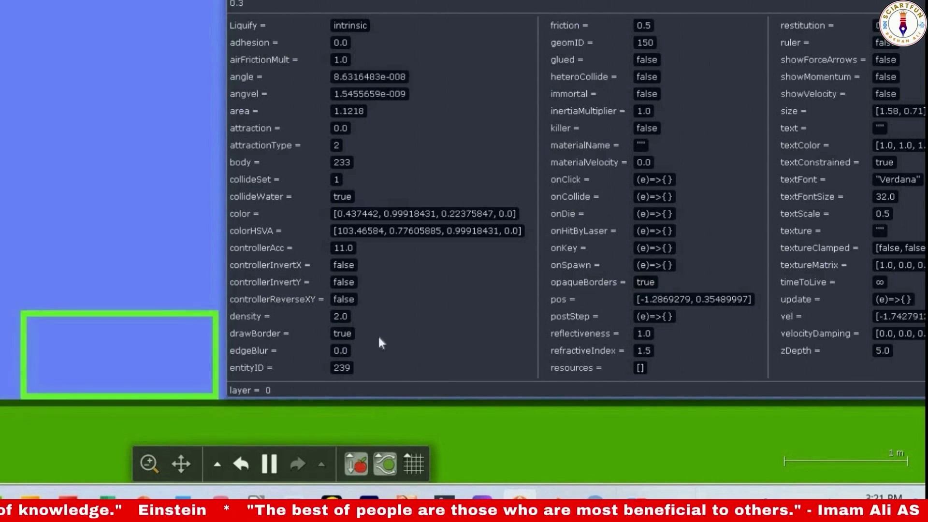
Step: Toggle the transparent box's drawBorder property to false and back to true
left_click(323, 330)
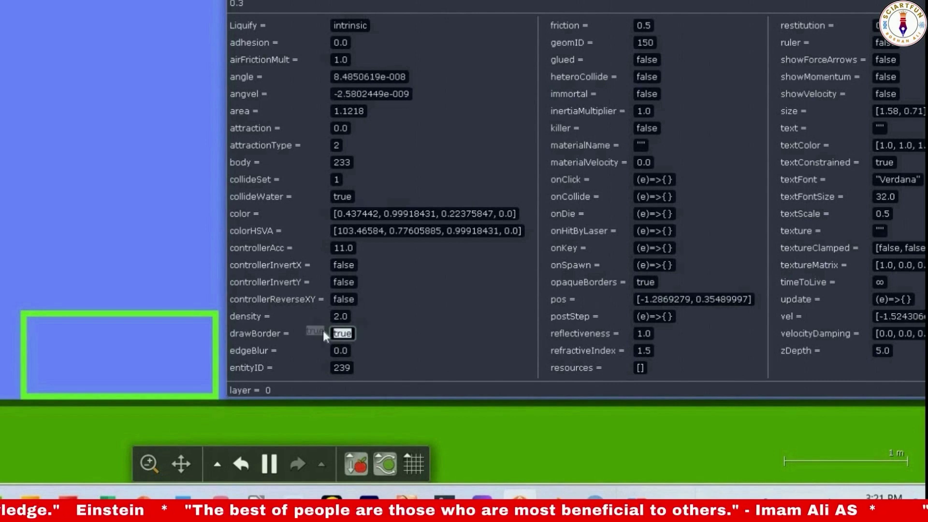
type("false")
key("Return")
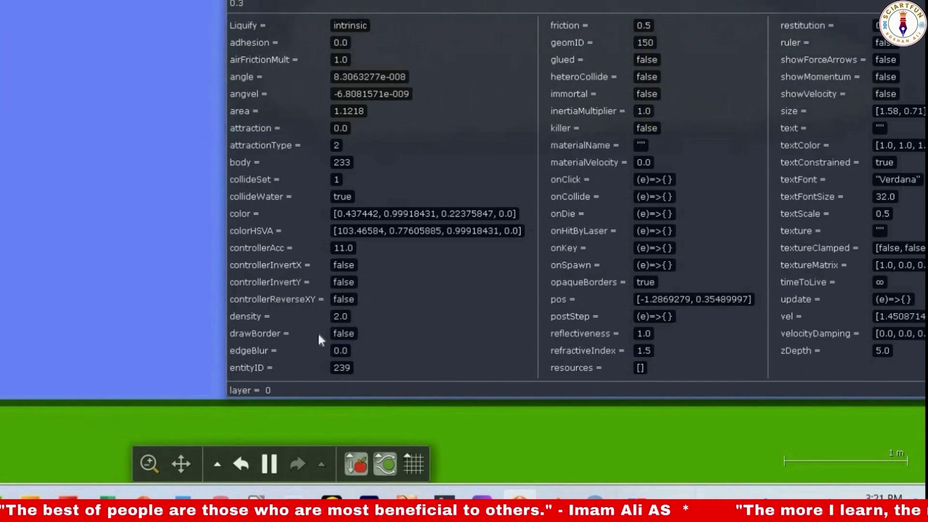
left_click(317, 331)
type("true")
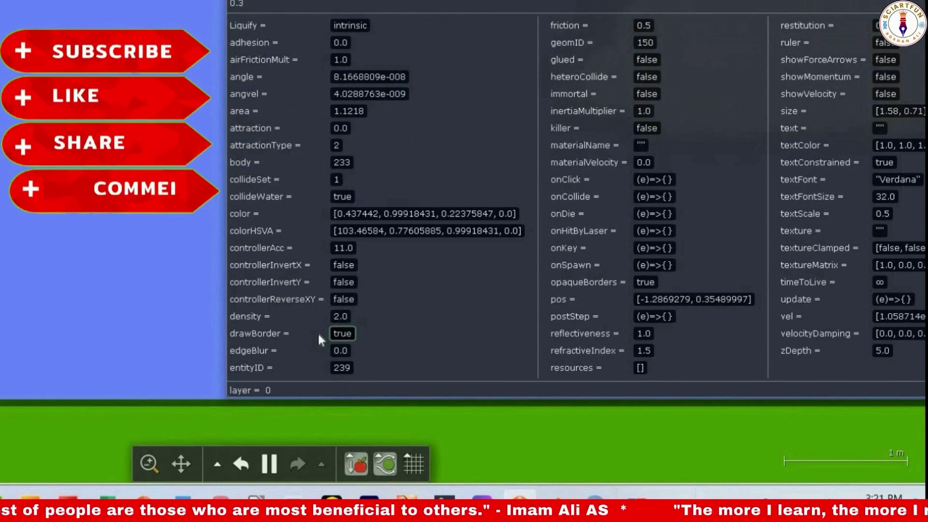
key("Return")
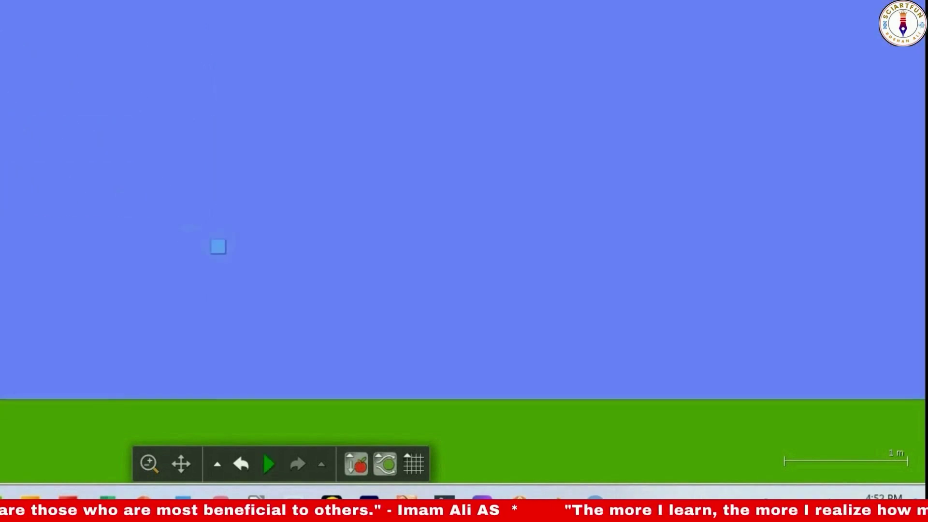
Step: Draw a box about 2.47 by 1.33 m just above the ground and start the simulation
mouse_move(166, 217)
left_mouse_down()
mouse_move(392, 350)
mouse_move(476, 383)
left_mouse_up()
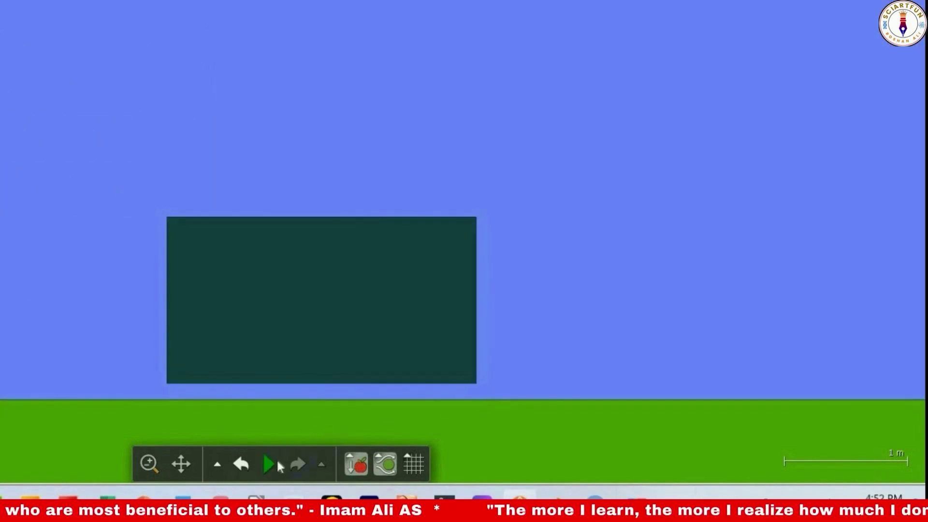
left_click(273, 464)
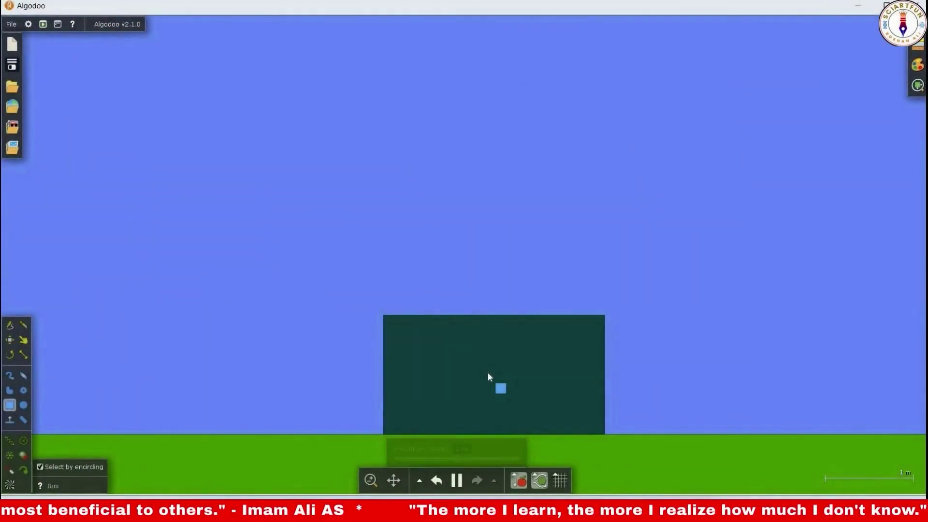
Step: Try the Wood, Stone, Steel and Glass materials on the new box and finish with Gold
right_click(469, 378)
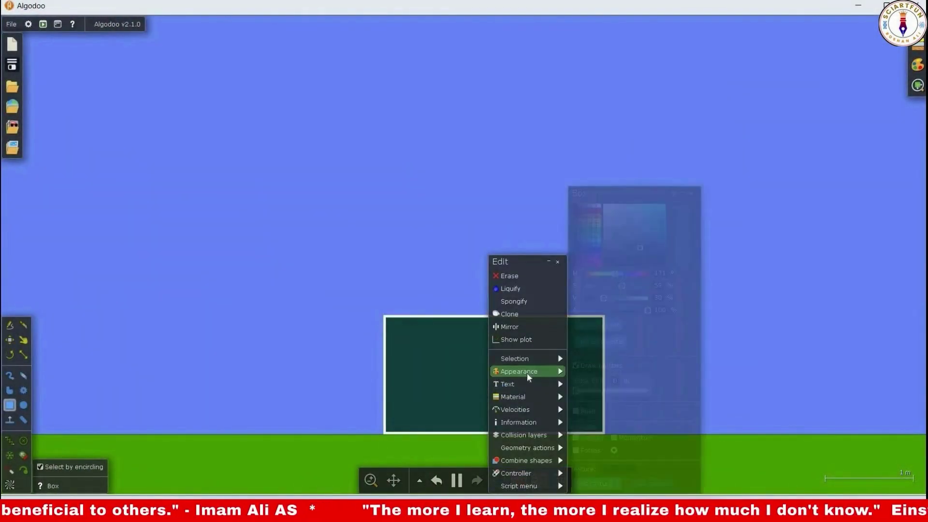
mouse_move(539, 393)
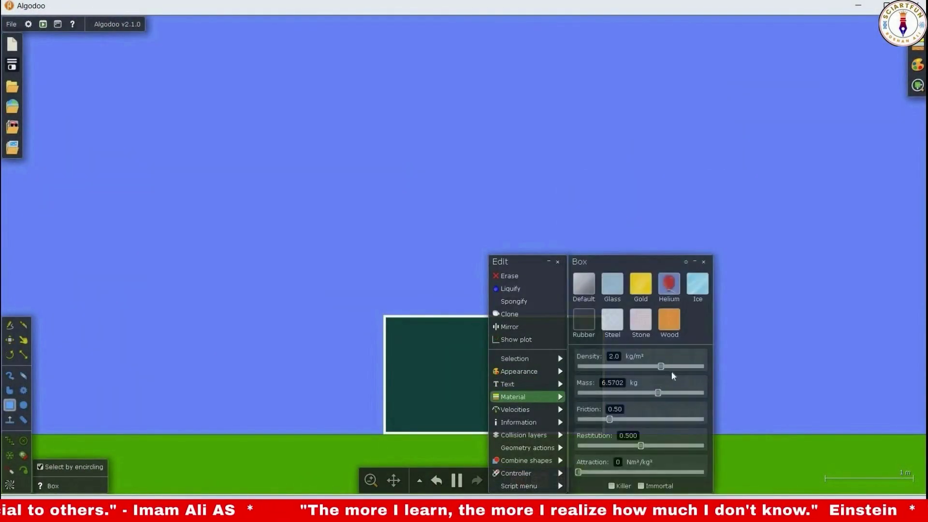
left_click(669, 320)
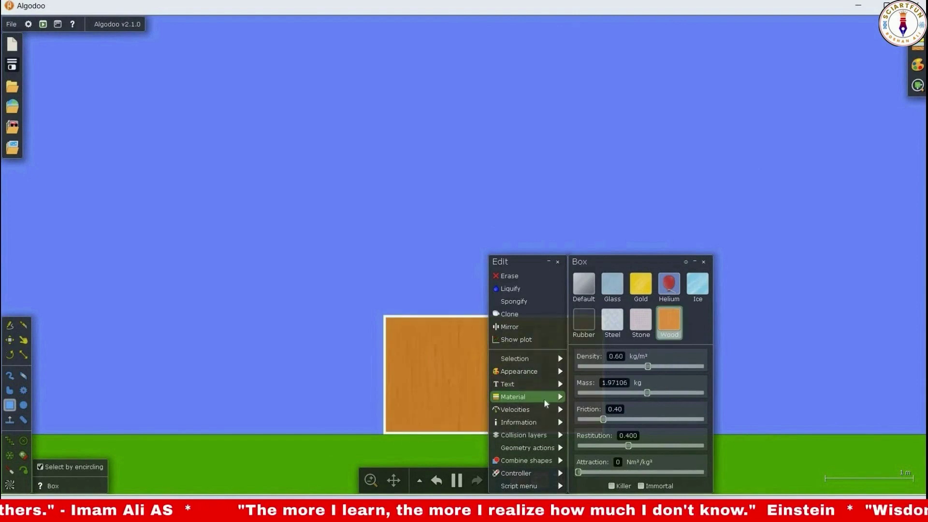
left_click(642, 333)
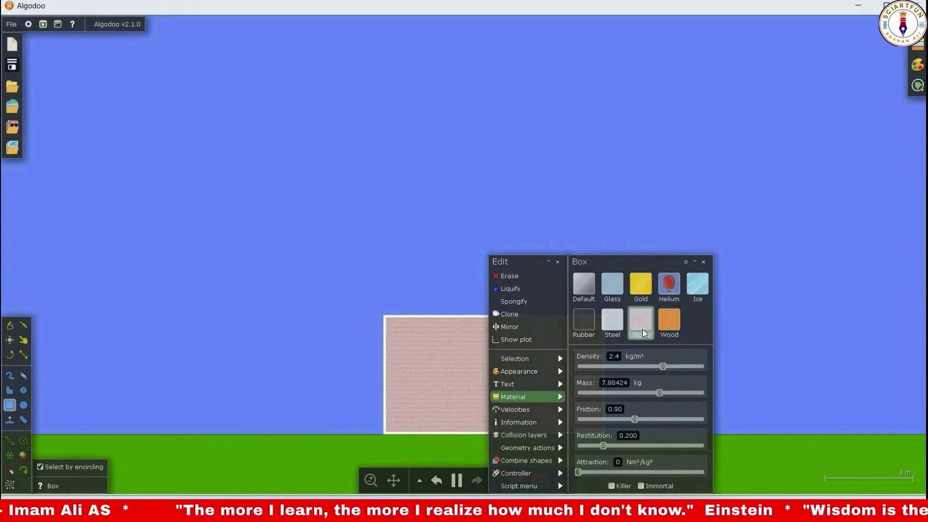
left_click(617, 333)
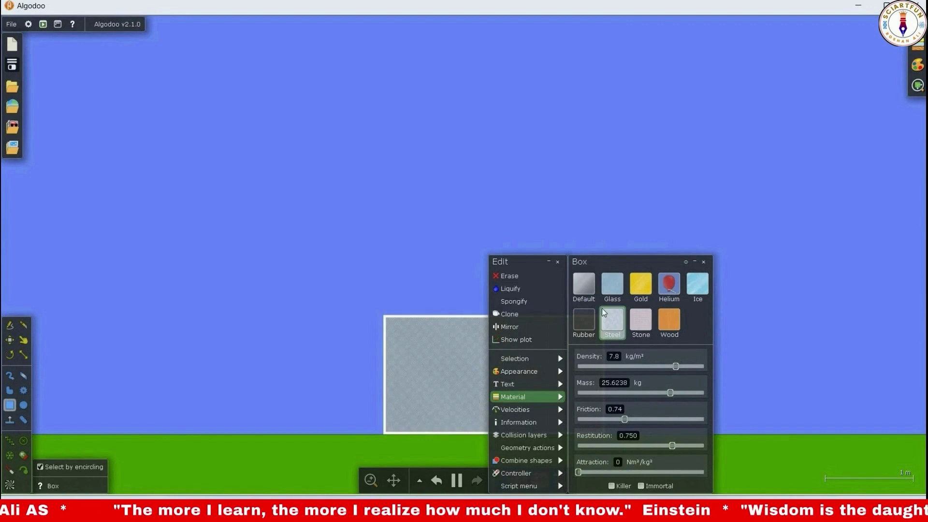
left_click(612, 285)
left_click(638, 296)
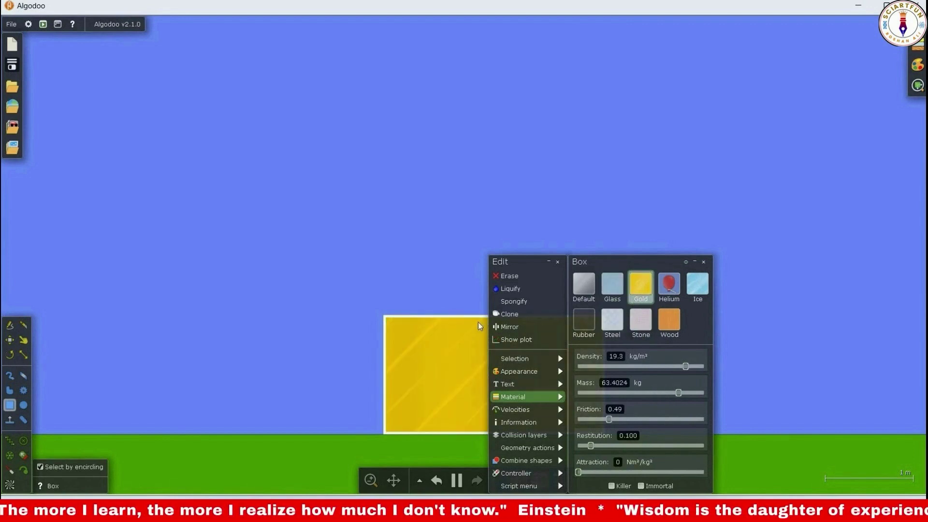
Step: Open the gold box's script properties, move the window clear of the box and highlight the texture file name
left_click(521, 486)
left_click_drag(301, 132, 277, 58)
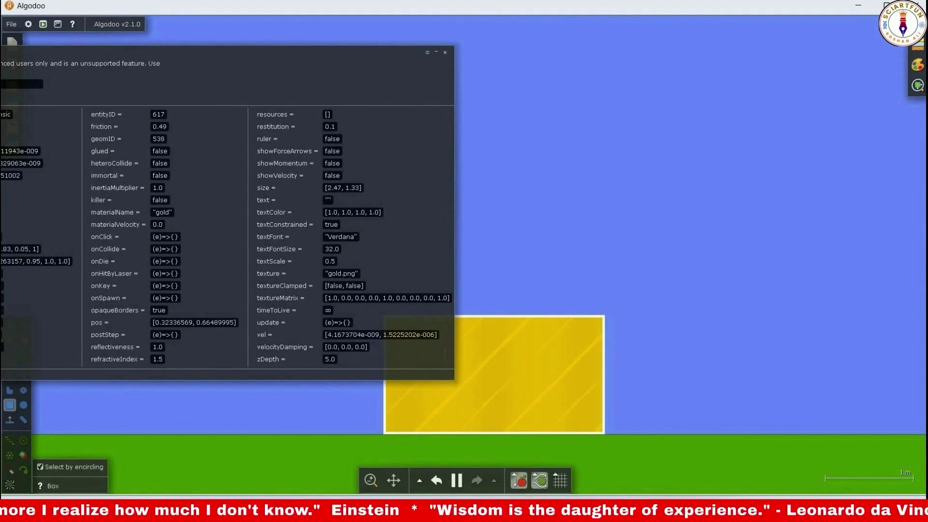
left_click_drag(328, 273, 355, 274)
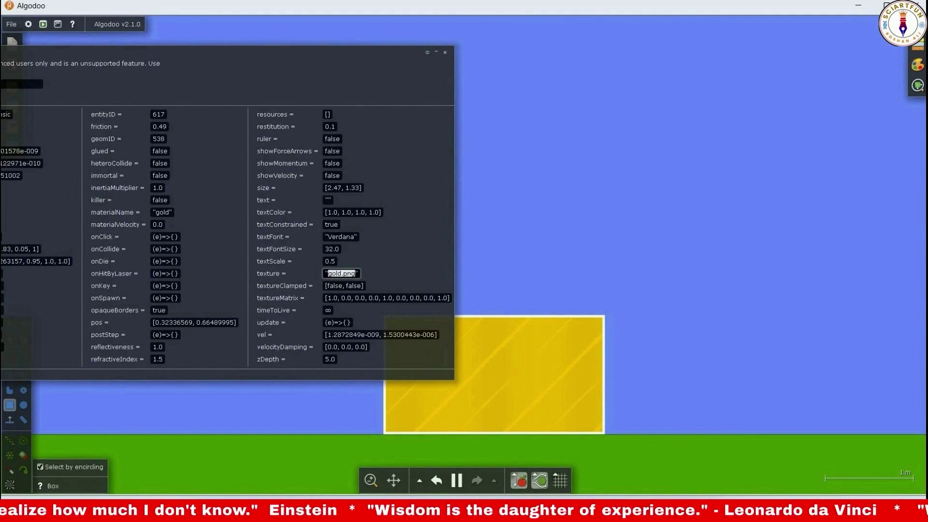
left_click(382, 260)
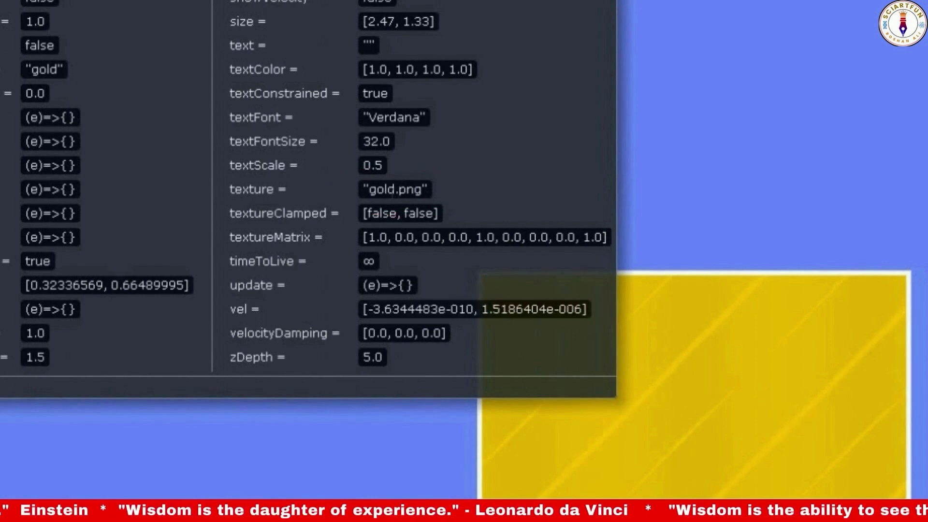
Step: Set the box's texture property to "rubber.png"
left_click(395, 189)
key("BackSpace")
key("BackSpace")
key("BackSpace")
key("BackSpace")
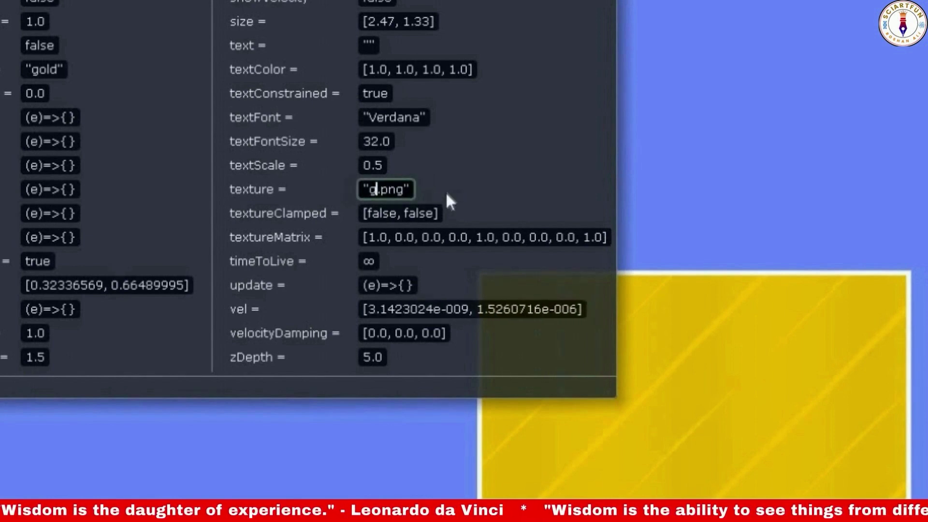
type("rubber")
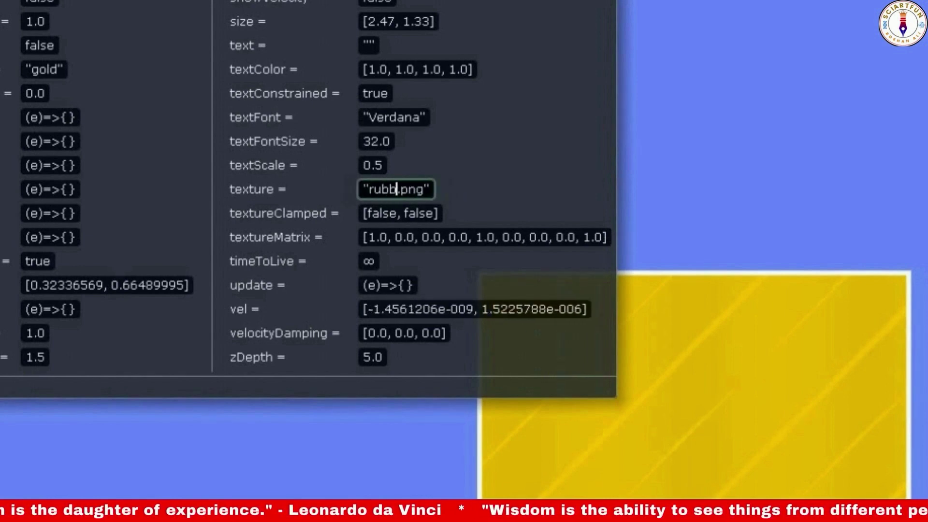
key("Return")
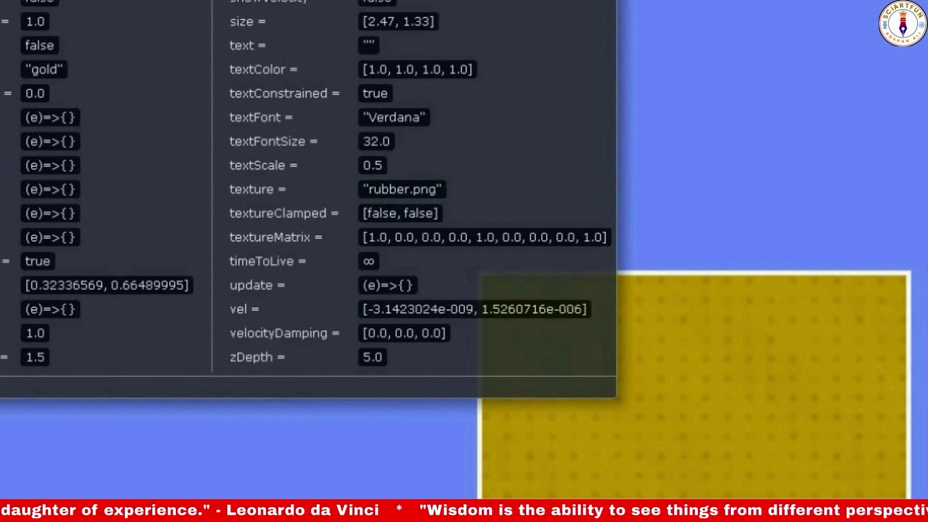
Step: Set the box's texture property to "chain_link1.png"
left_click(408, 189)
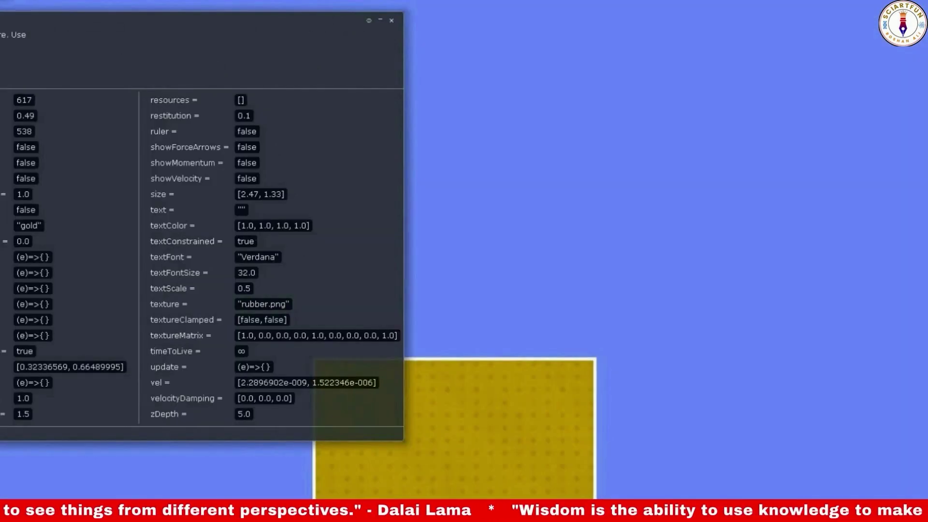
key("BackSpace")
key("BackSpace")
key("BackSpace")
key("BackSpace")
key("BackSpace")
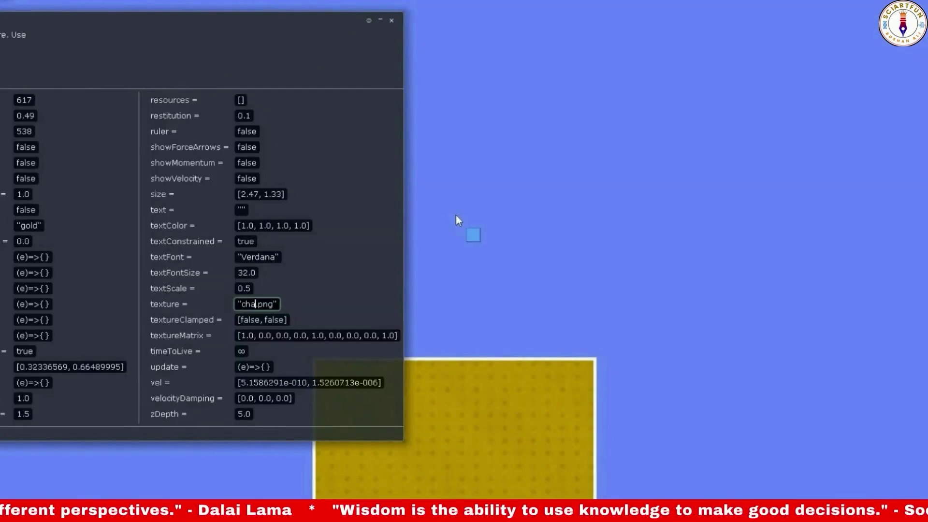
type("chain_link1")
key("Return")
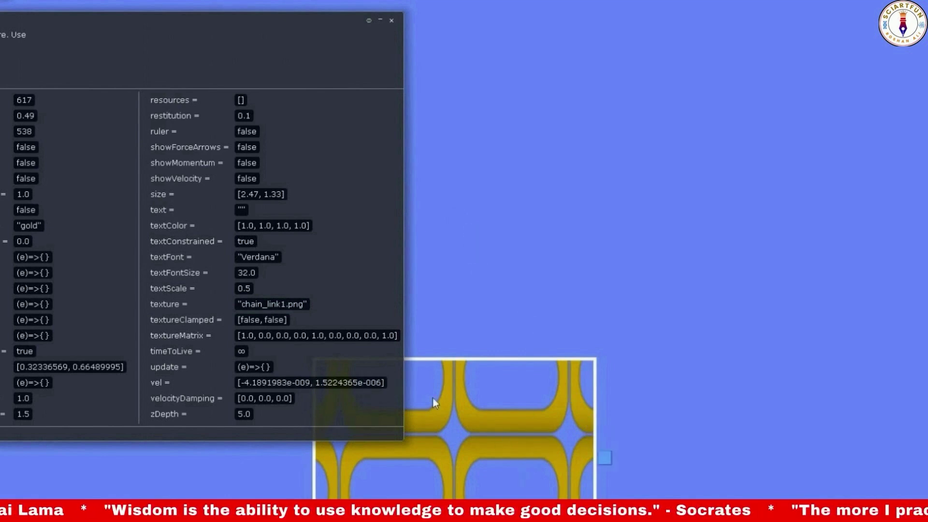
Step: Check the logo's file name in the textures folder, return to Algodoo and set the box's texture to "algodoo logo.png"
key("alt+Tab")
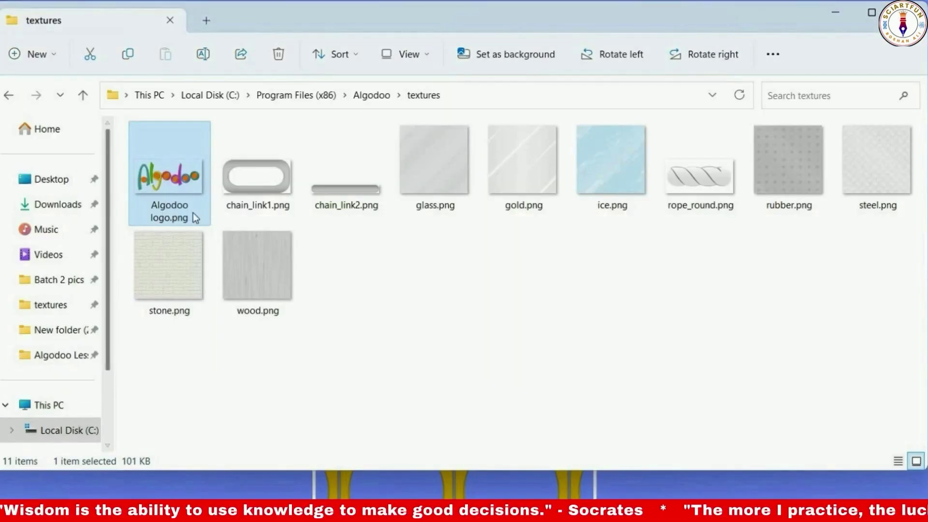
key("alt+Tab")
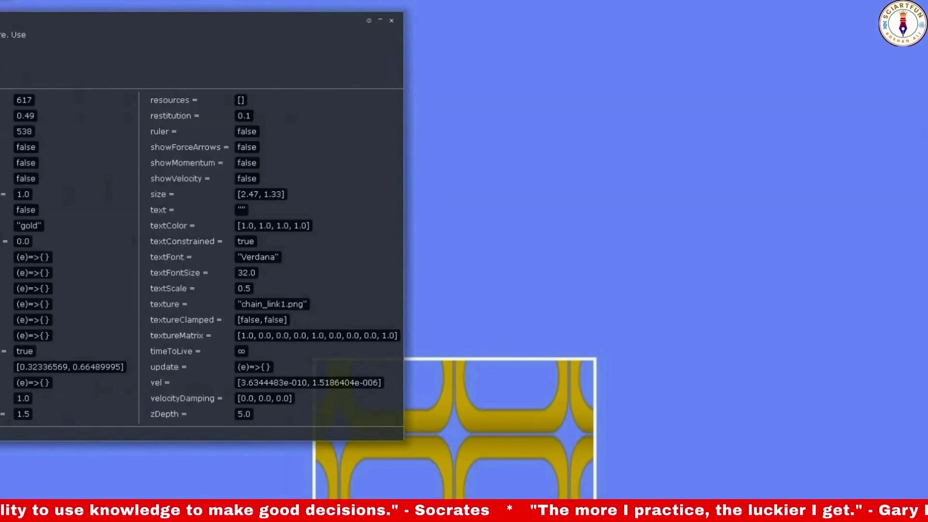
double_click(263, 304)
type("algod")
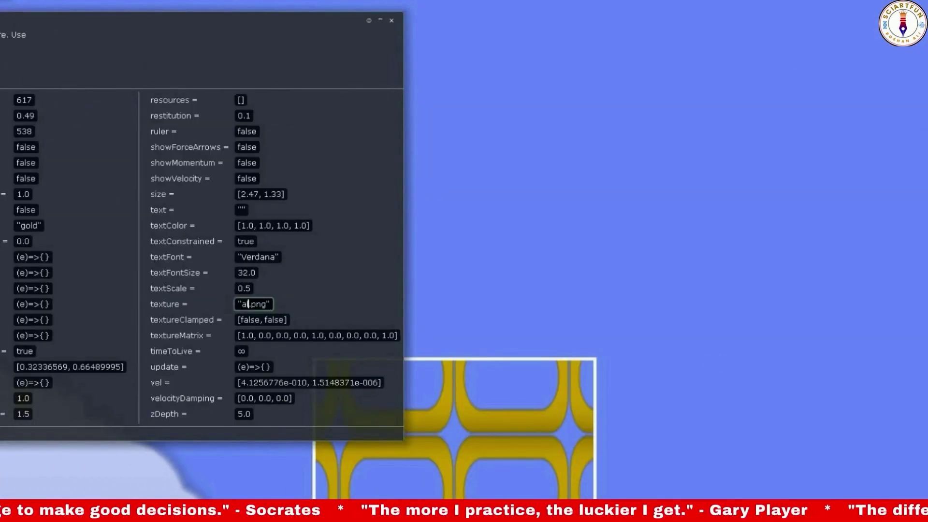
type("oo logo")
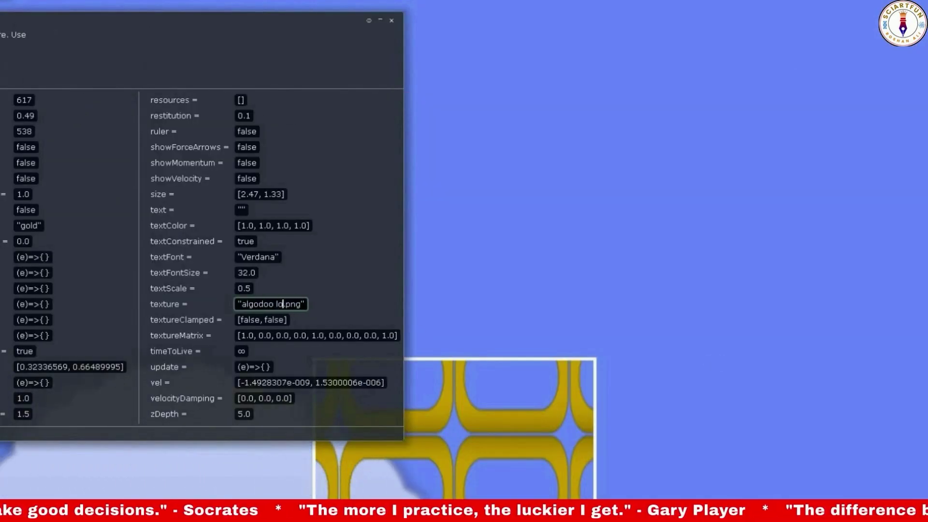
key("Return")
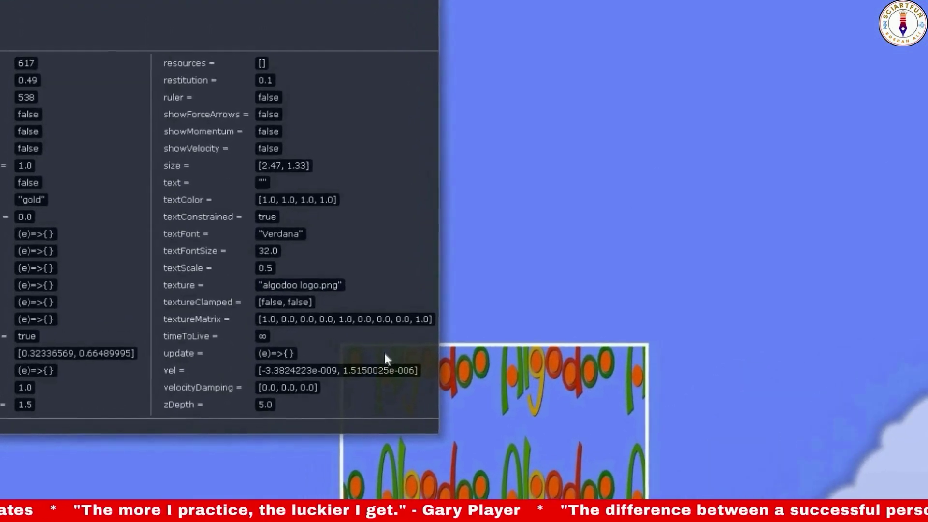
Step: Move the box farther out from behind the script window and change its first textureClamped value to true
left_click_drag(495, 387, 720, 352)
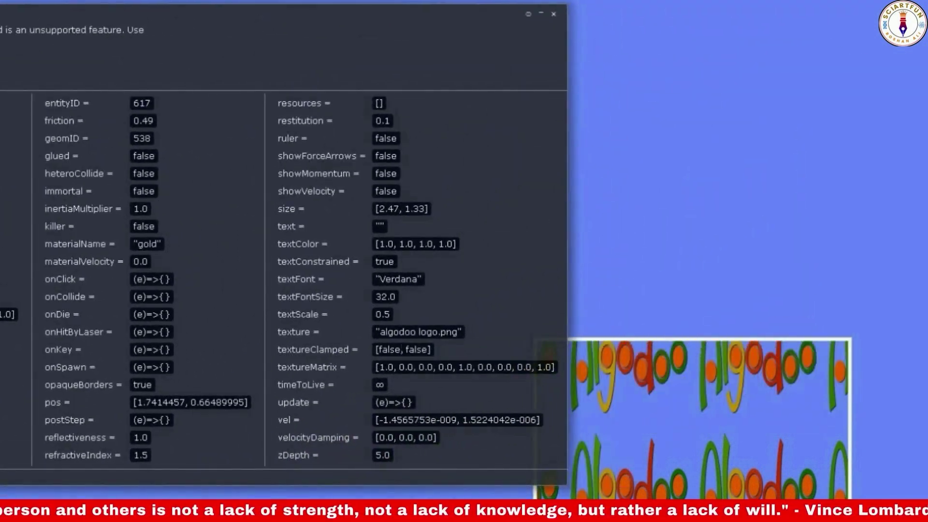
left_click(403, 350)
key("BackSpace")
key("BackSpace")
key("BackSpace")
key("BackSpace")
key("BackSpace")
type("true")
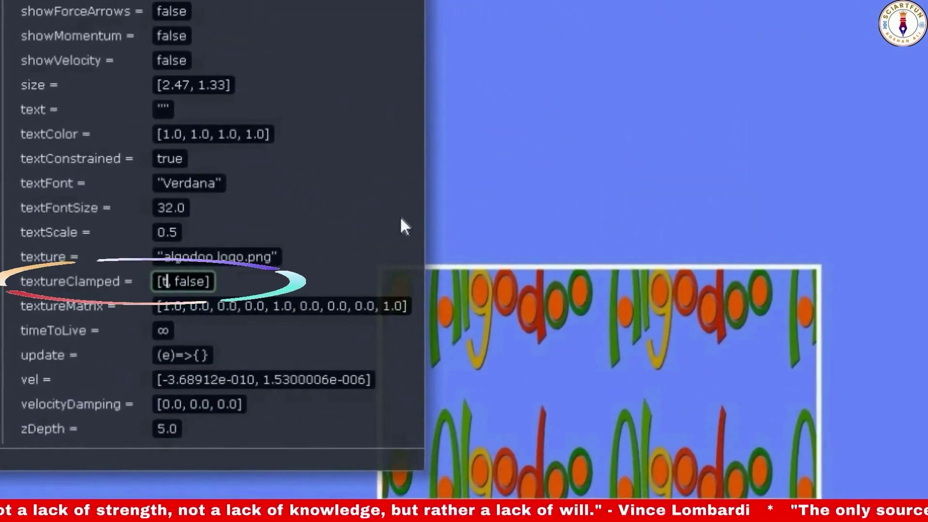
key("Return")
Step: Change the second textureClamped value to true so the property reads [true, true]
left_click(225, 282)
key("BackSpace")
key("BackSpace")
key("BackSpace")
key("BackSpace")
key("BackSpace")
type("true")
key("Return")
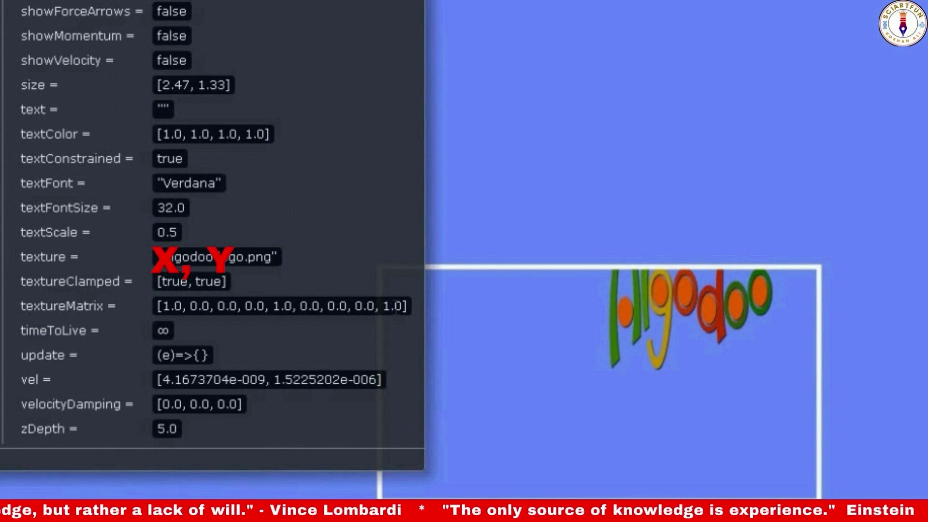
Step: Set the box's textureClamped property to [true, false]
left_click(400, 306)
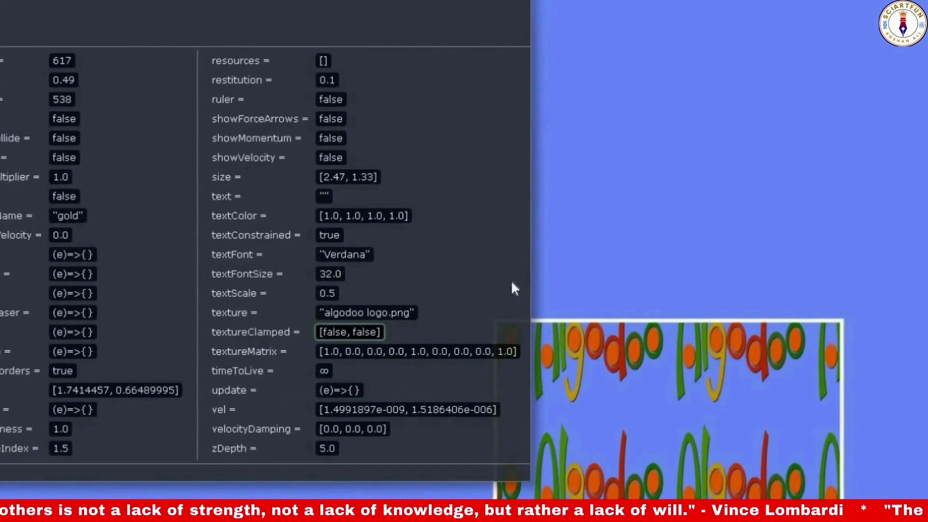
key("BackSpace")
key("BackSpace")
key("BackSpace")
key("BackSpace")
key("BackSpace")
type("true")
key("Return")
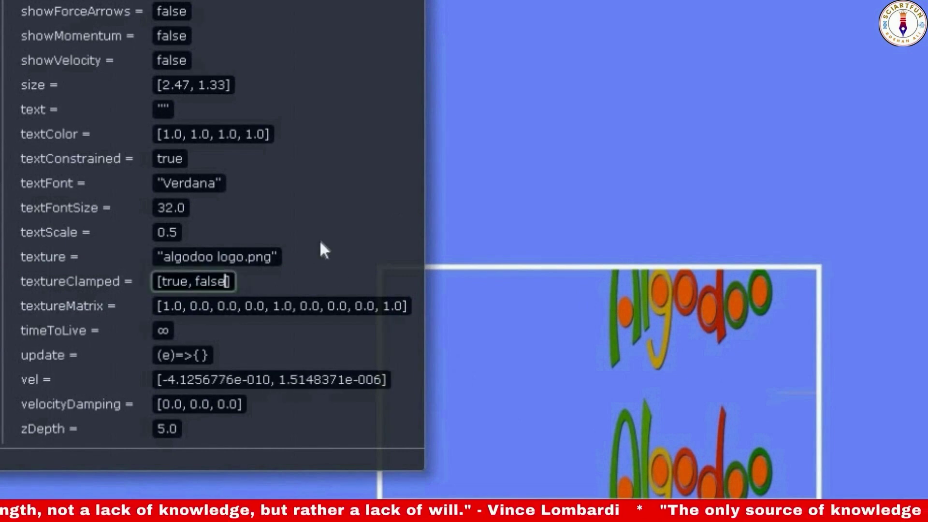
Step: Change the second textureClamped value back to true so the property reads [true, true]
key("BackSpace")
key("BackSpace")
key("BackSpace")
key("BackSpace")
key("BackSpace")
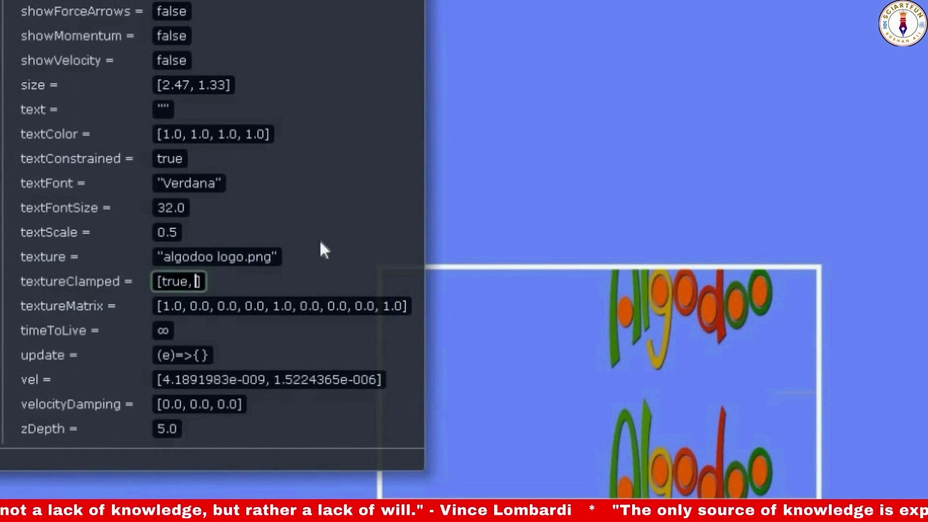
type("true")
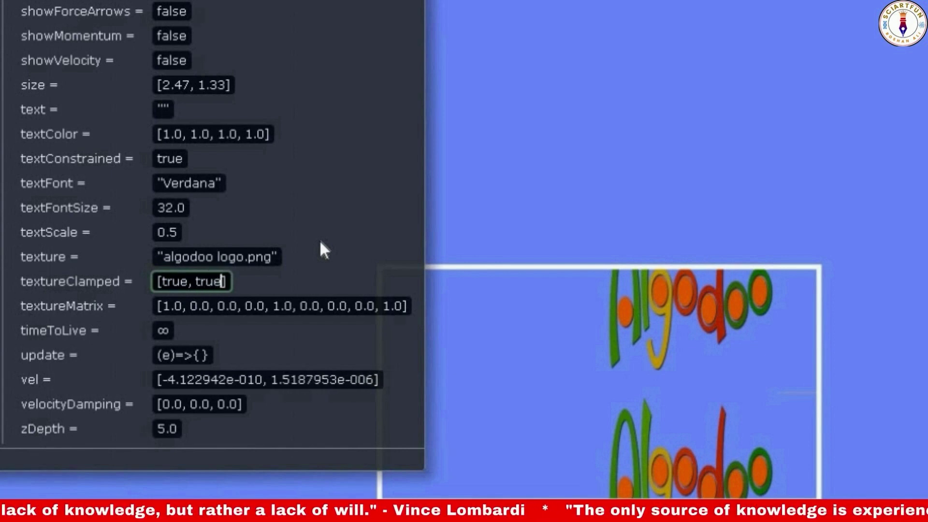
key("Return")
Step: Try 0.2 and 0.3 as the last value of the box's textureMatrix
key("BackSpace")
key("BackSpace")
key("BackSpace")
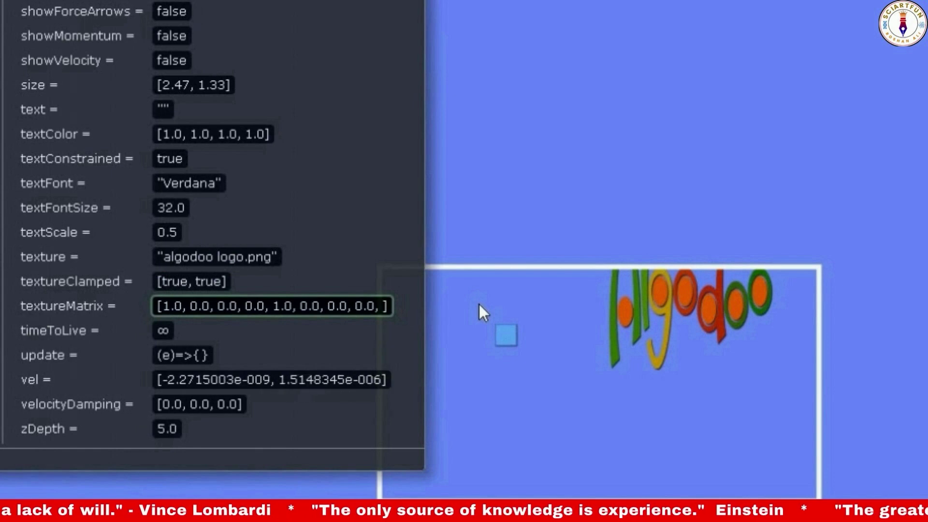
type("0.2")
key("Return")
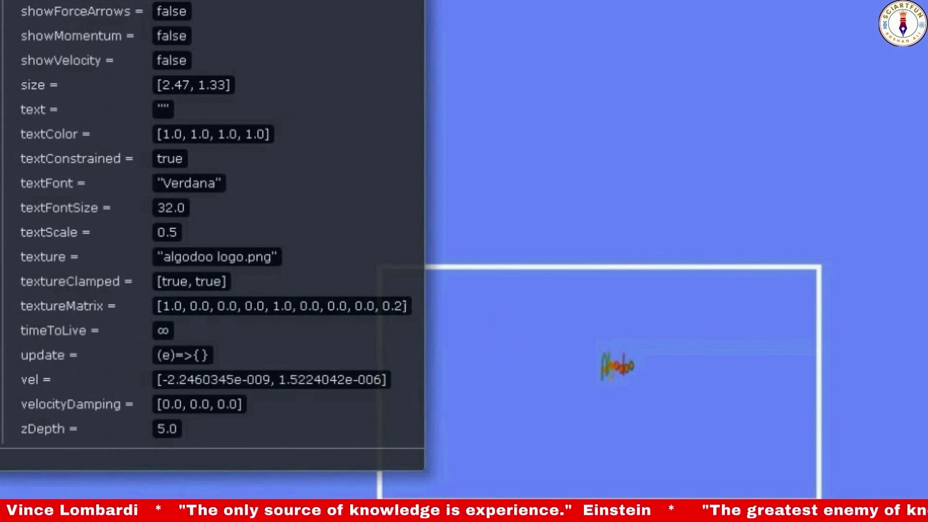
key("BackSpace")
type("3")
key("Return")
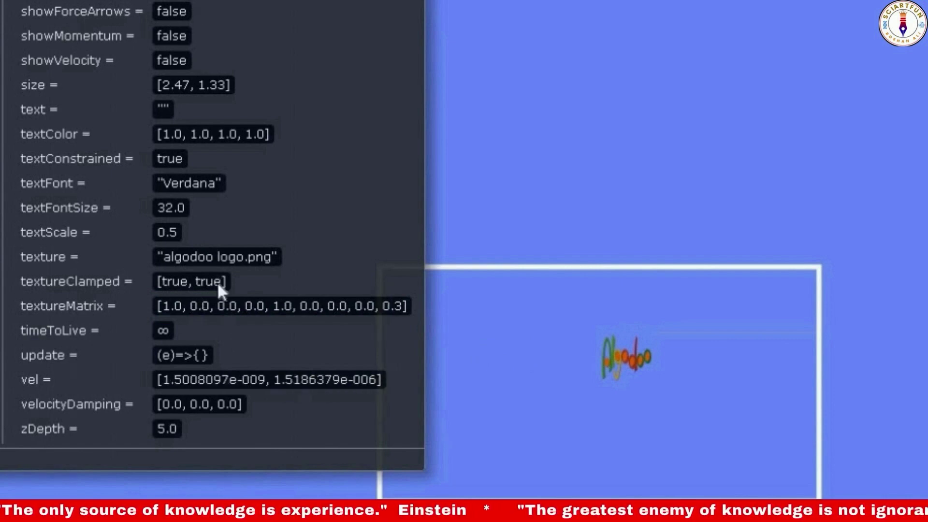
Step: Switch the second textureClamped value to false and back to true
left_click_drag(222, 282, 195, 282)
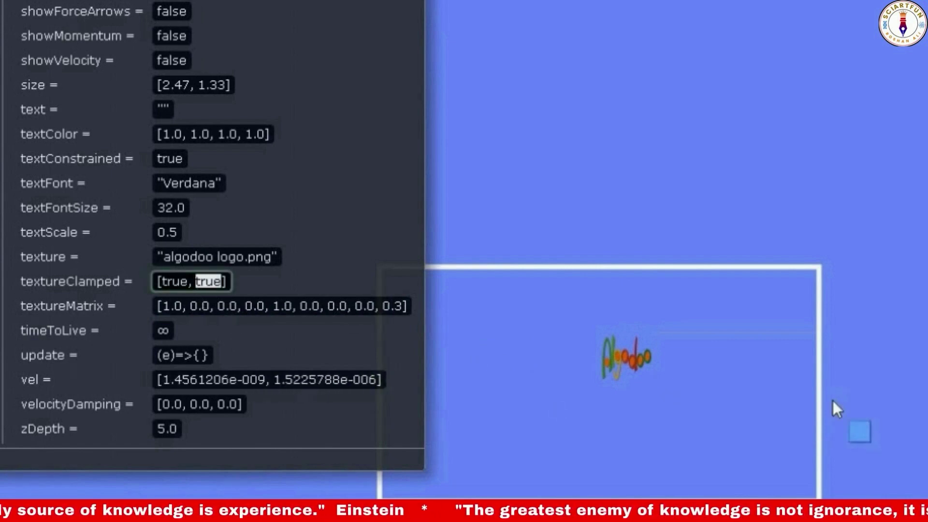
type("fals")
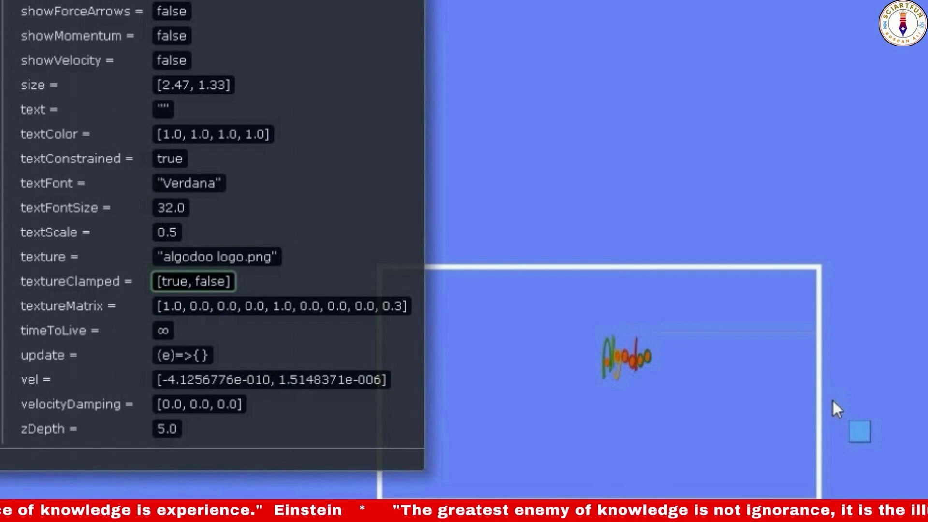
key("Return")
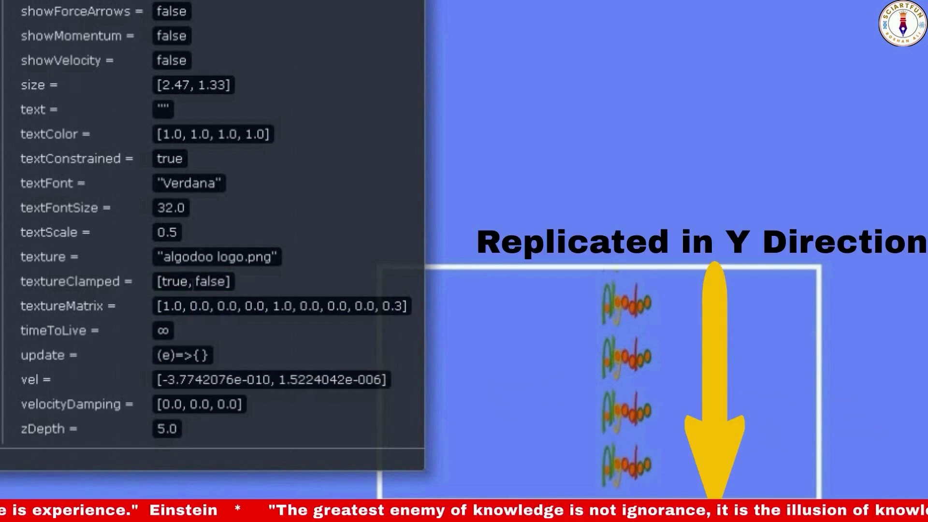
left_click_drag(196, 281, 226, 285)
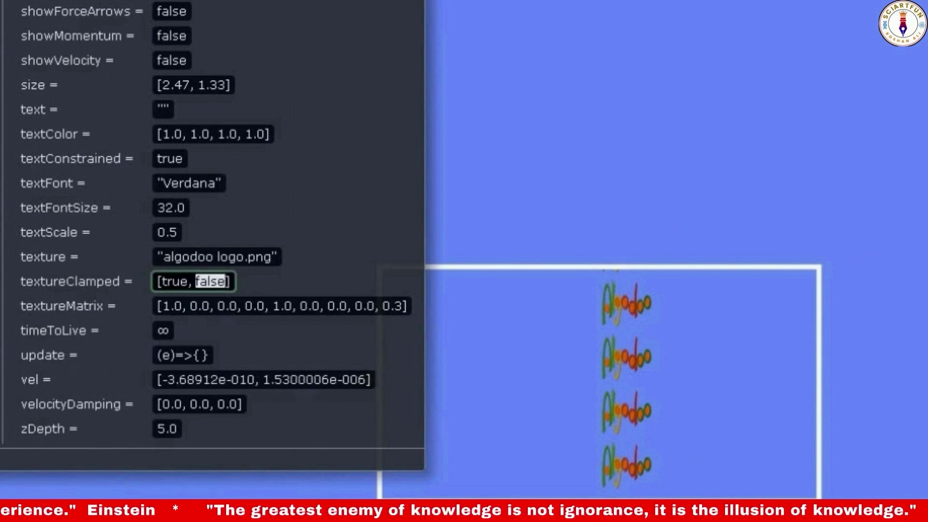
type("true")
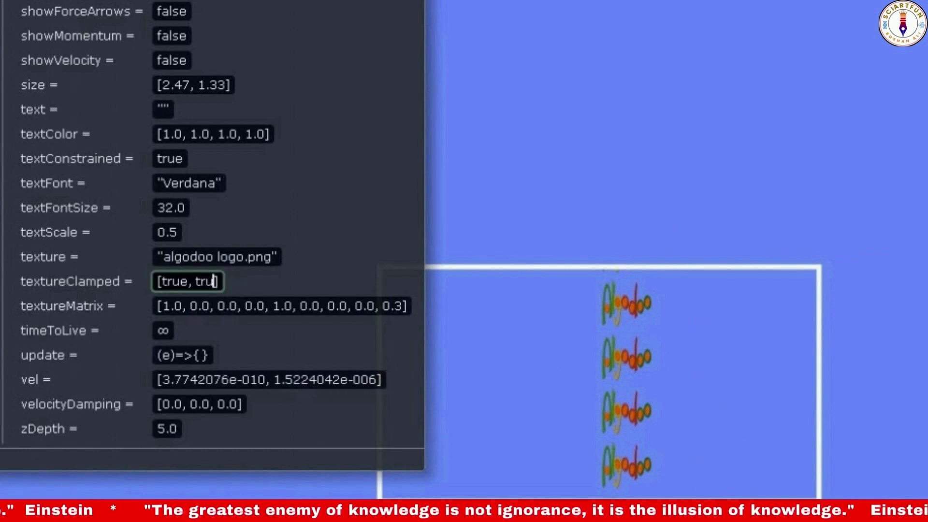
key("Return")
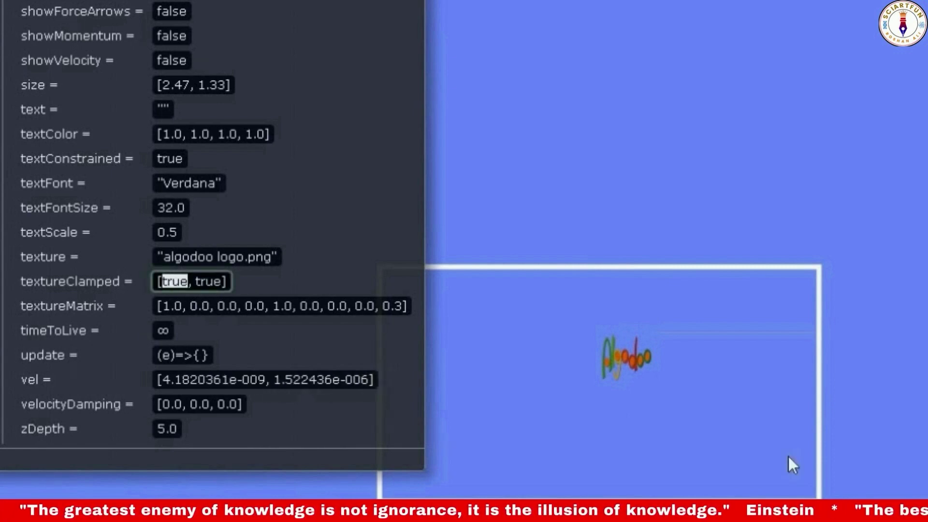
Step: Switch the first textureClamped value to false and back to true
type("fals")
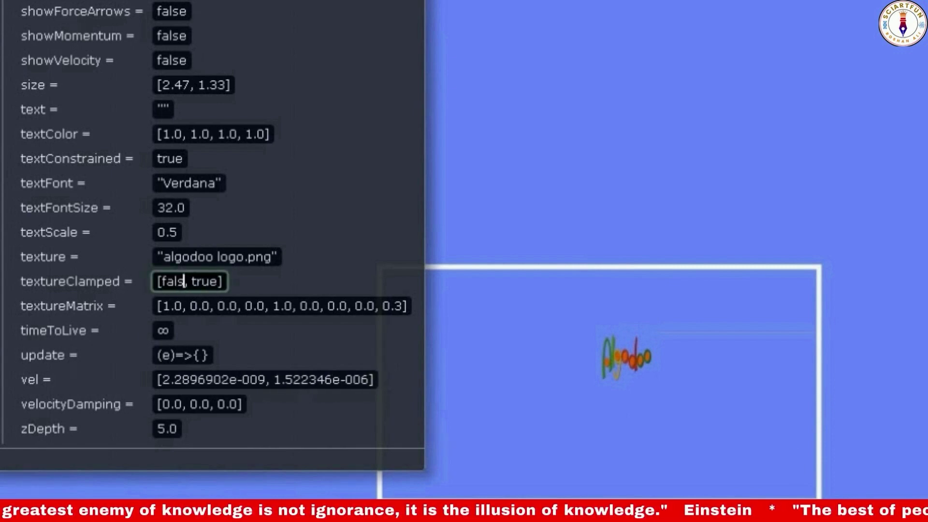
type("e")
key("Return")
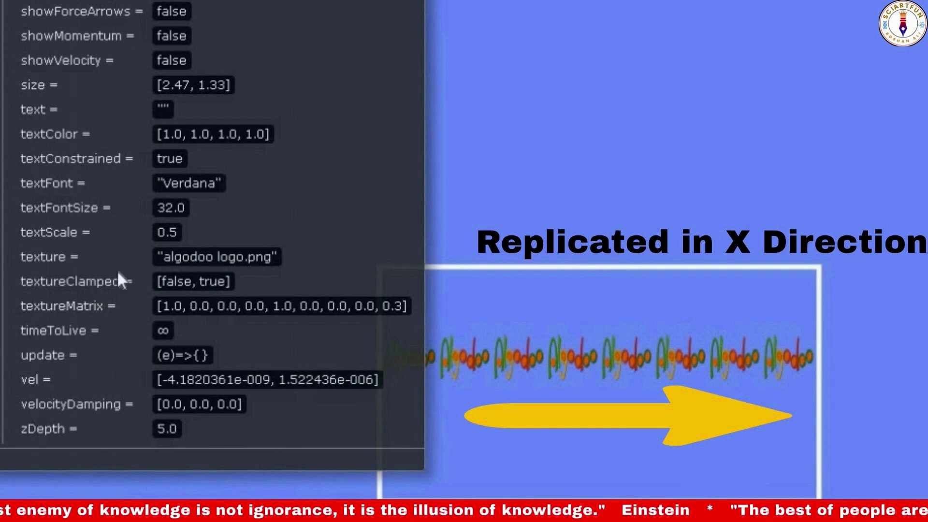
left_click(187, 283)
double_click(179, 282)
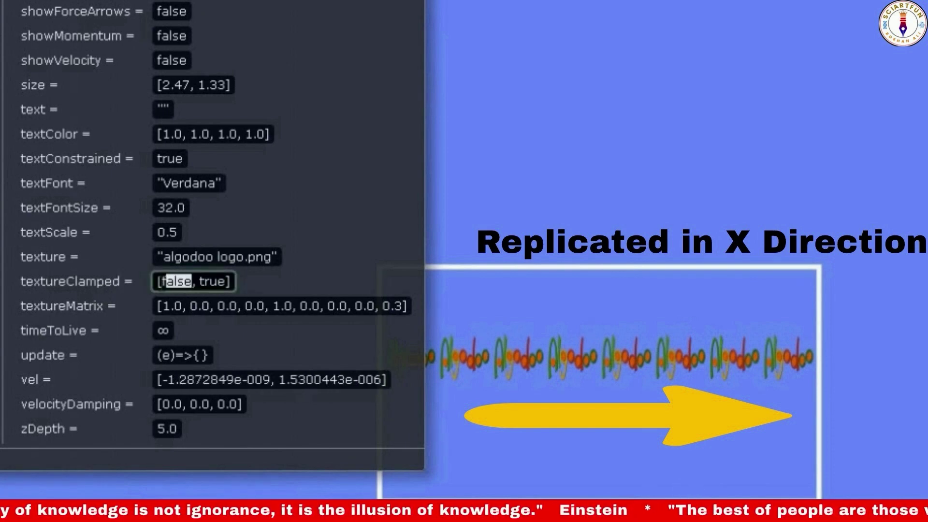
key("BackSpace")
type("true")
key("Return")
Step: Set both textureClamped values to false, changing the first and the second in turn
left_click(179, 281)
double_click(170, 282)
key("BackSpace")
type("false")
key("Return")
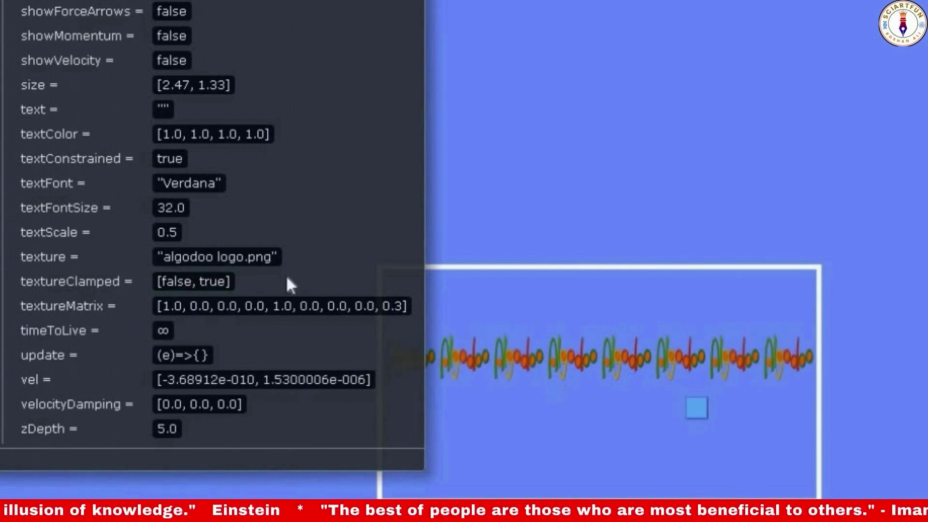
left_click(213, 282)
double_click(212, 282)
type("false")
key("Return")
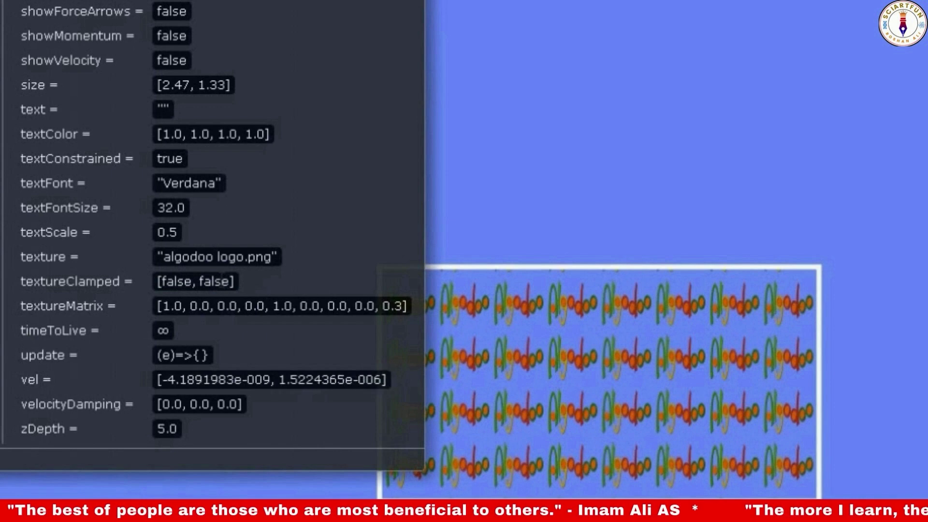
Step: Restore the box's textureClamped property to [true, true], starting with the second value
double_click(223, 281)
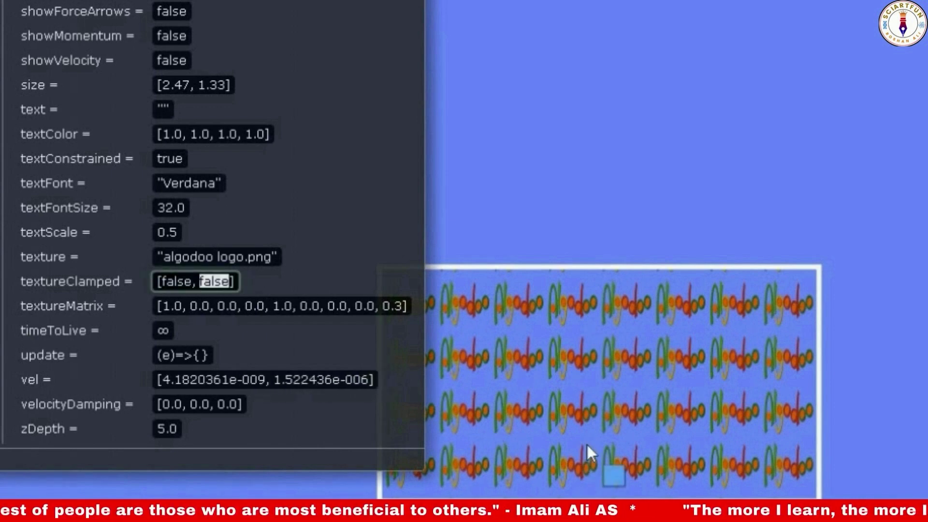
type("true")
key("Return")
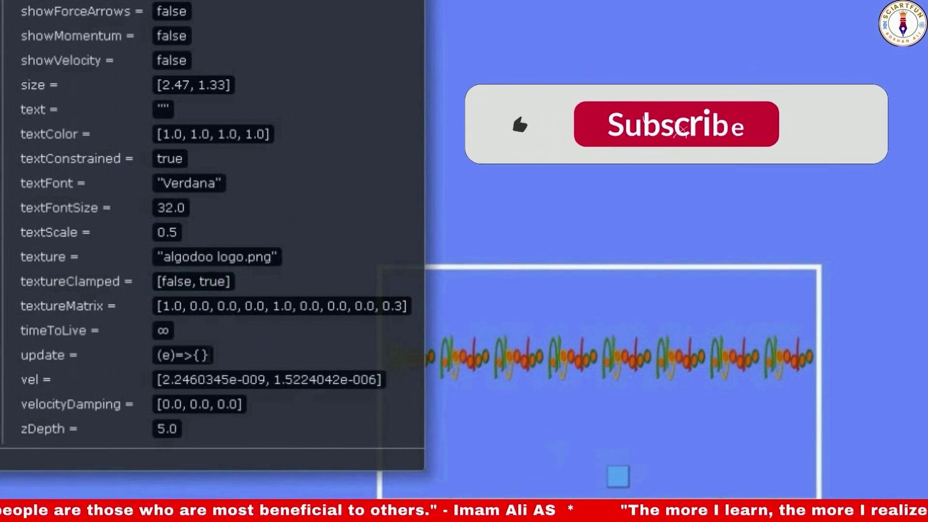
double_click(177, 281)
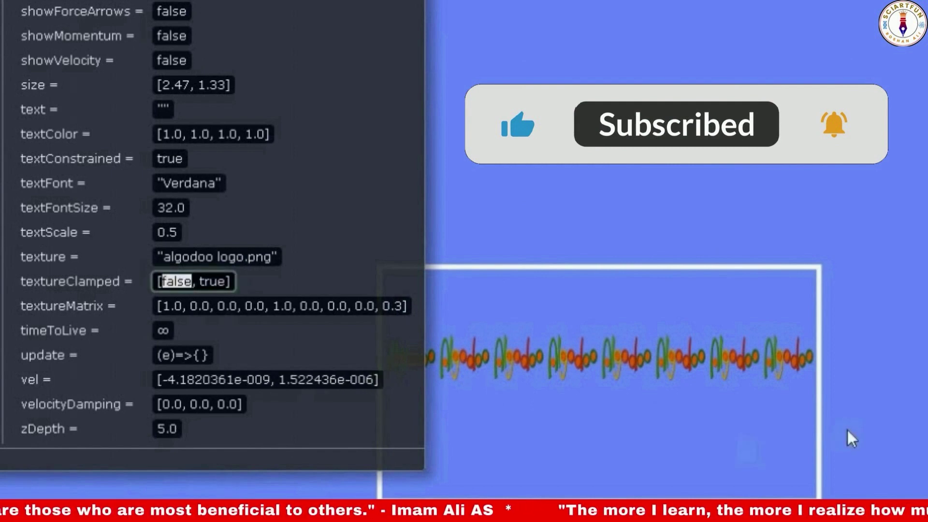
type("true")
key("Return")
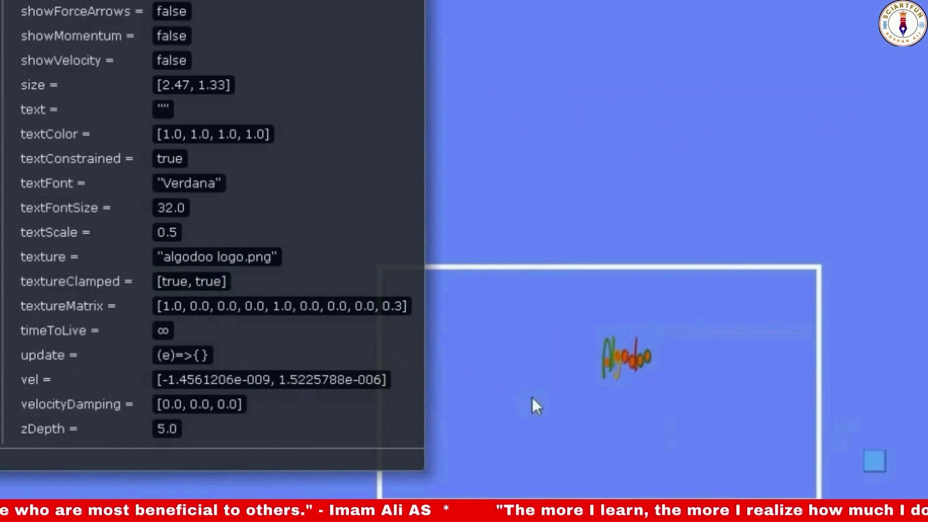
Step: Set the last value of the box's textureMatrix to 0.5
key("Tab")
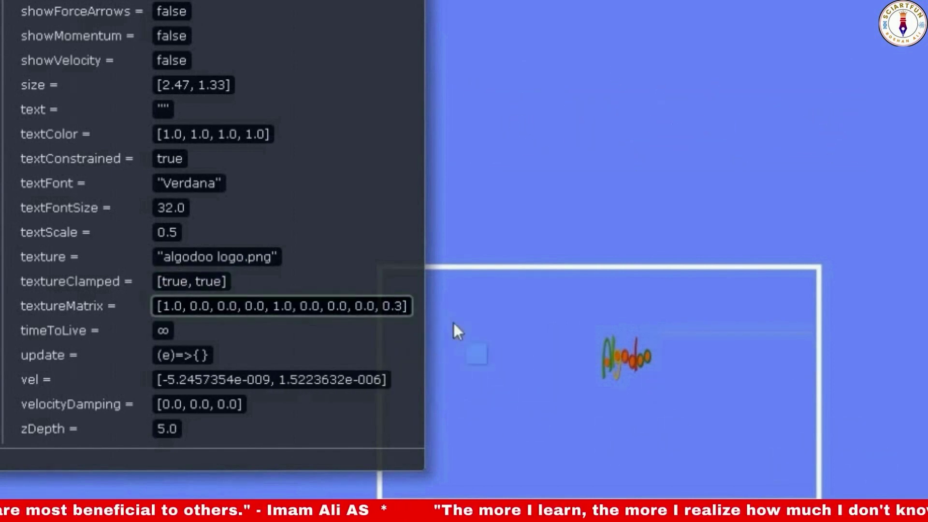
key("BackSpace")
key("BackSpace")
type("5]")
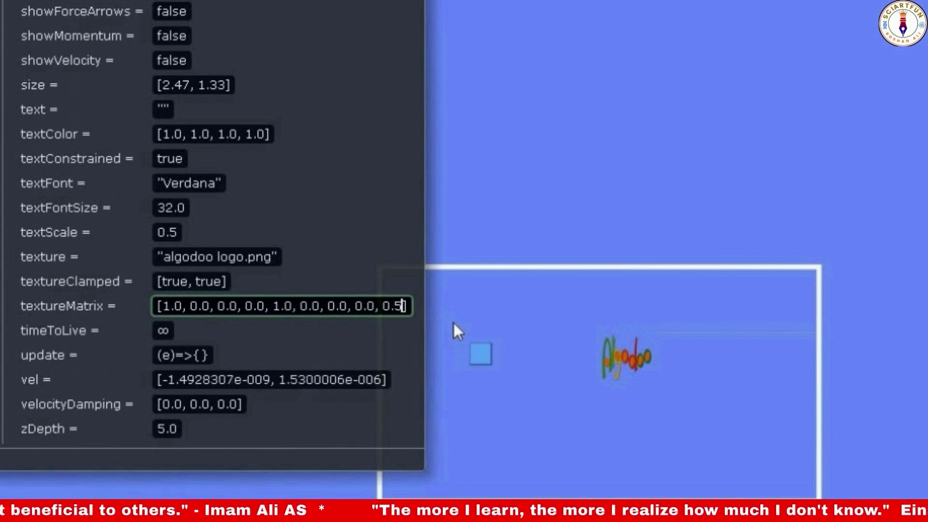
key("Return")
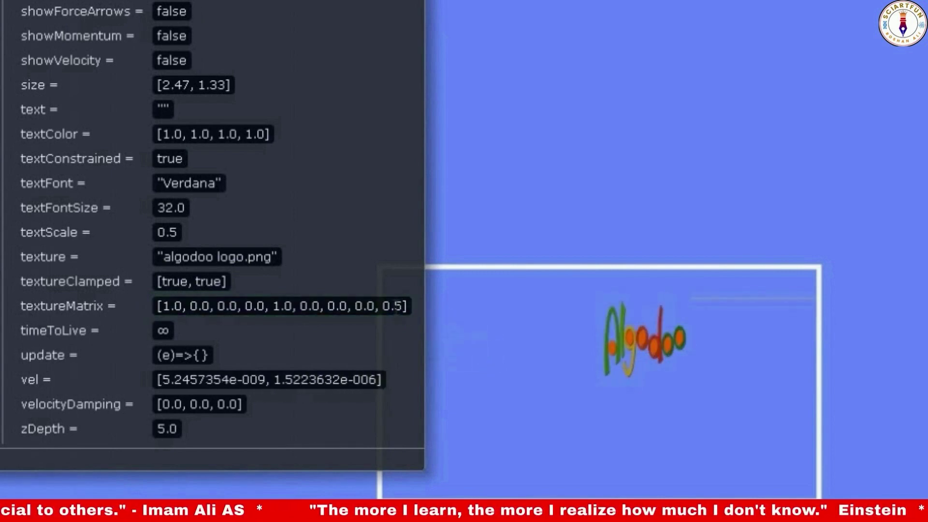
Step: Set the first value of the box's textureMatrix to 0.1
left_click(180, 306)
key("BackSpace")
key("BackSpace")
key("BackSpace")
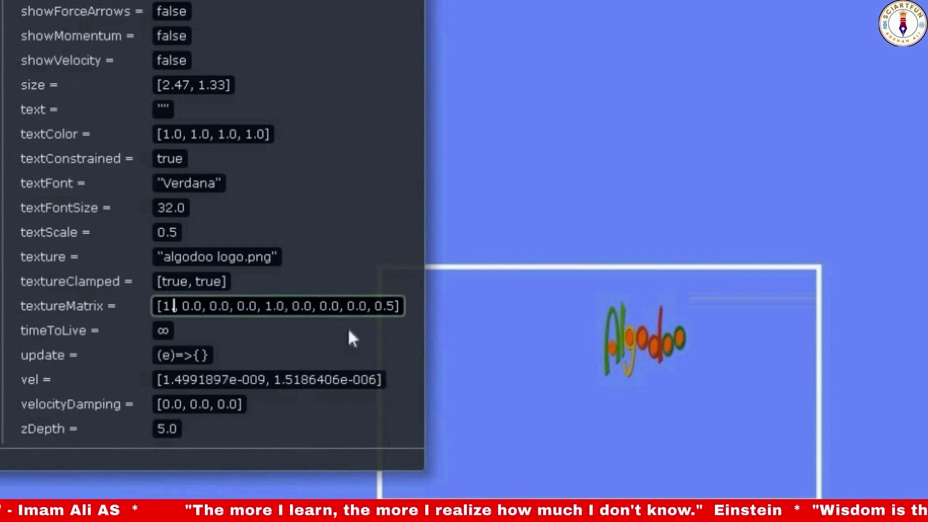
type("0.1,")
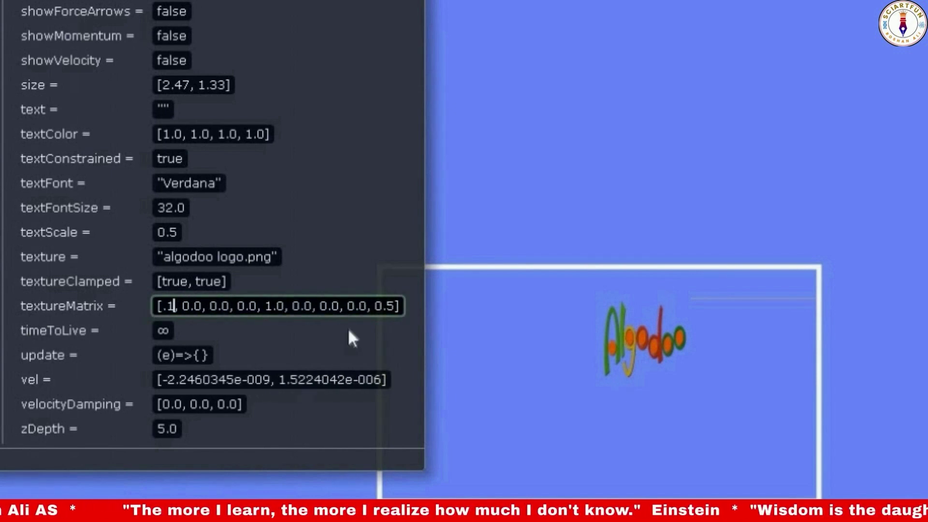
key("Return")
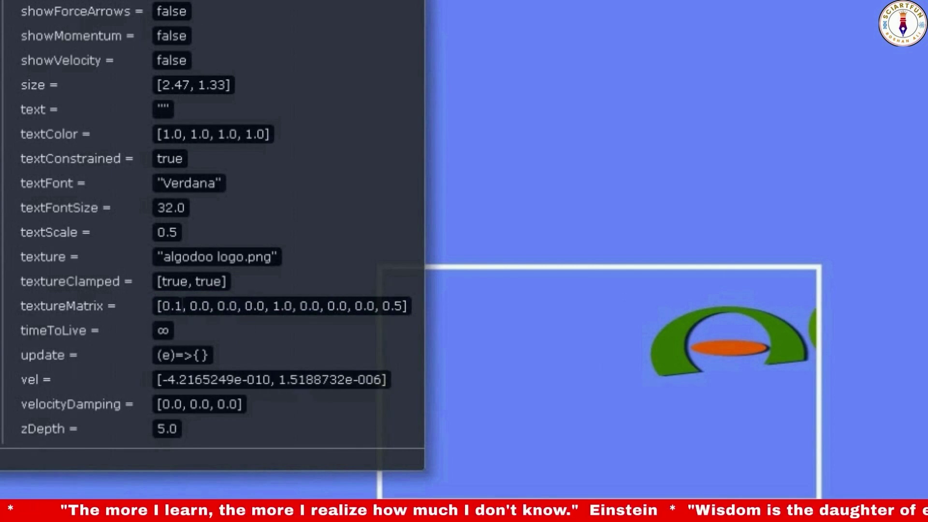
Step: Try 0.2 and 0.3 as the first value of the box's textureMatrix
left_click(182, 306)
key("BackSpace")
type("2")
key("Return")
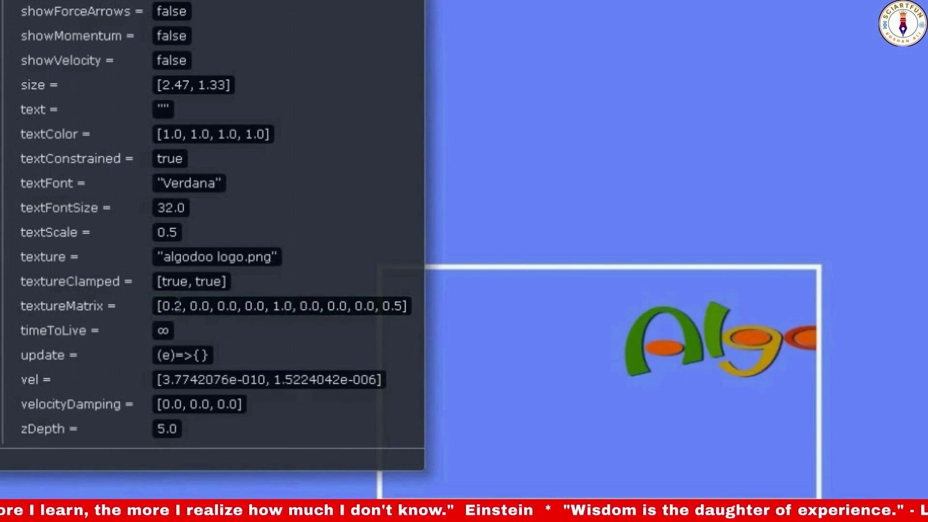
left_click(183, 306)
key("BackSpace")
type("3")
key("Return")
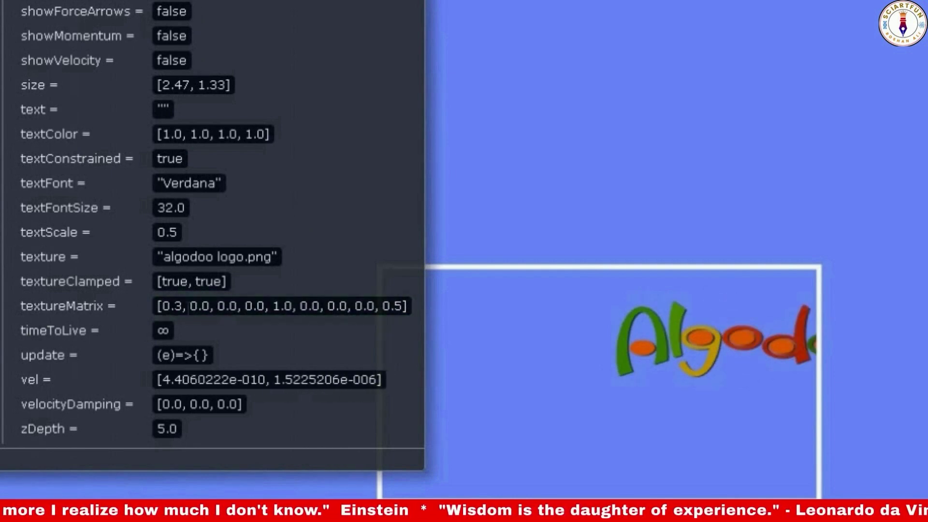
Step: Set the first value of the box's textureMatrix to 0.5
left_click(184, 306)
key("BackSpace")
type("5")
key("Return")
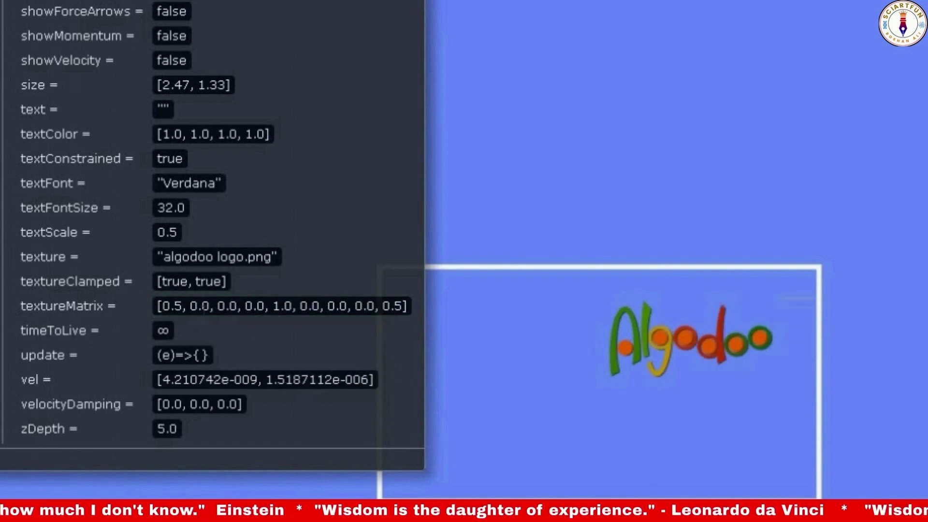
Step: Set the second value of the box's textureMatrix to 0.1
left_click(210, 306)
key("BackSpace")
type("1")
key("Return")
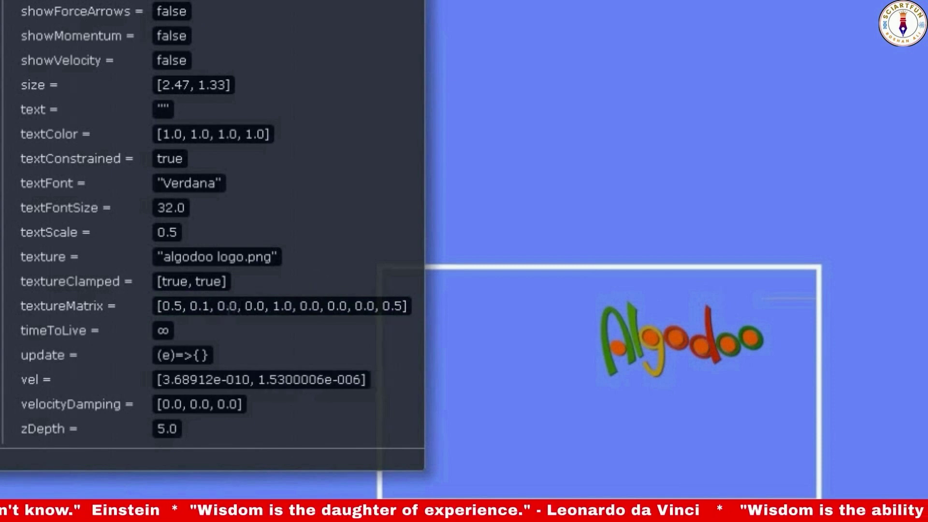
Step: Raise the second textureMatrix value to 0.2 and to 0.3
left_click(233, 306)
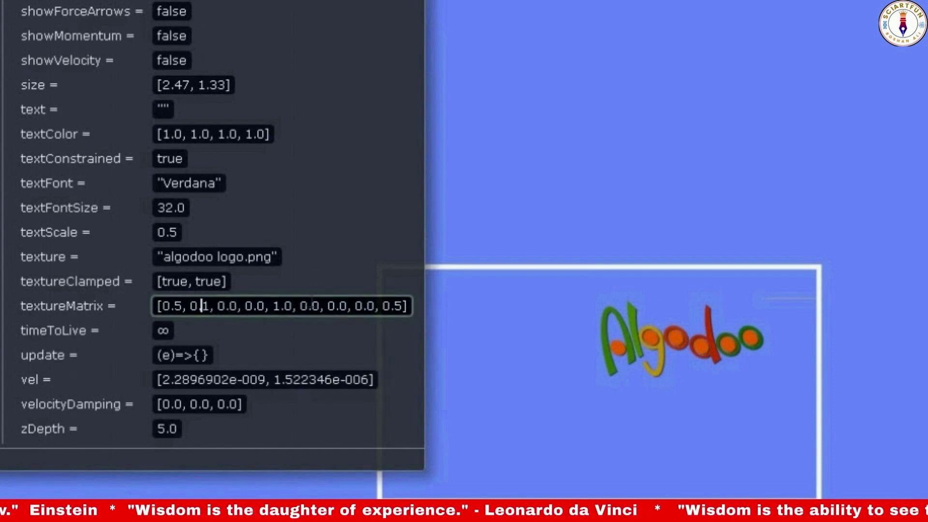
left_click(211, 306)
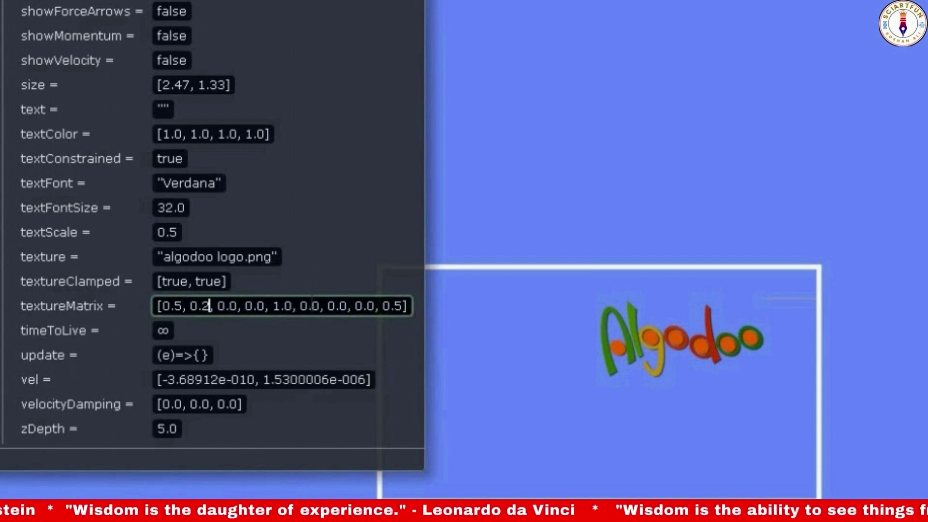
key("BackSpace")
type("2")
key("Return")
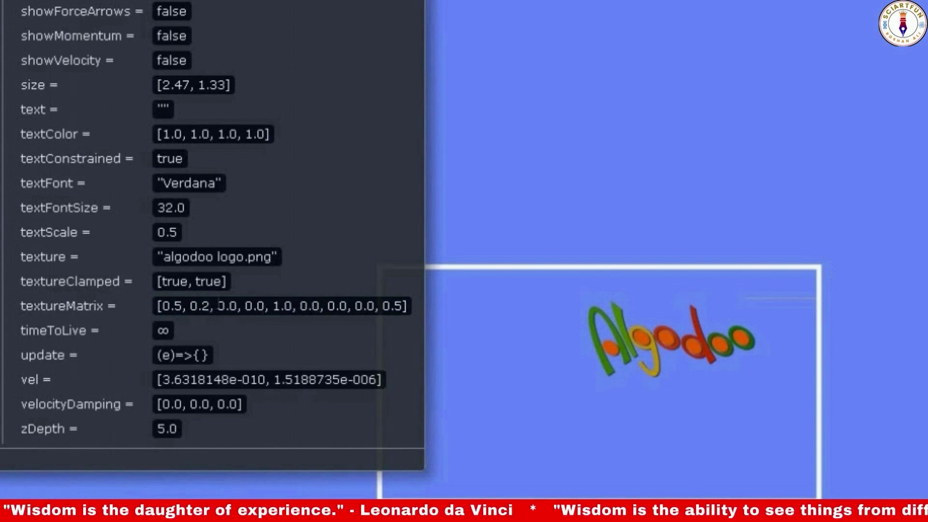
left_click(211, 306)
key("BackSpace")
type("3")
key("Return")
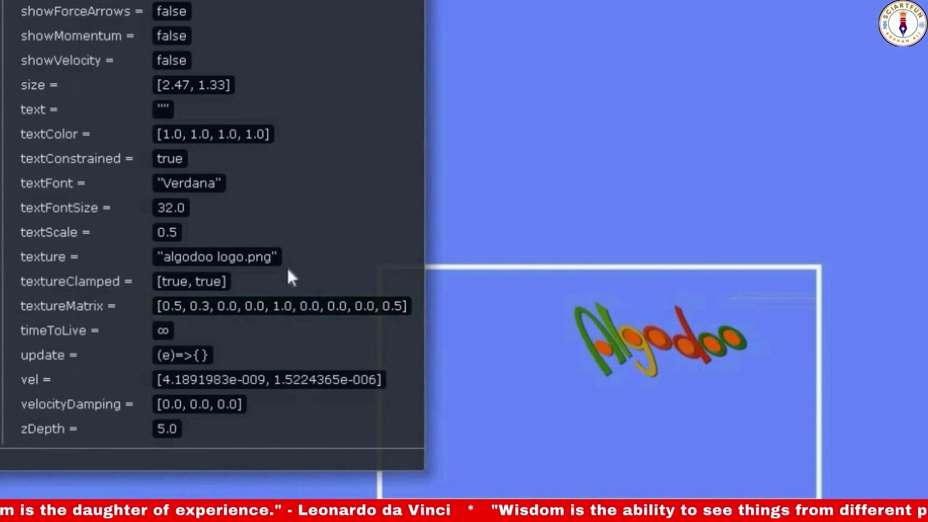
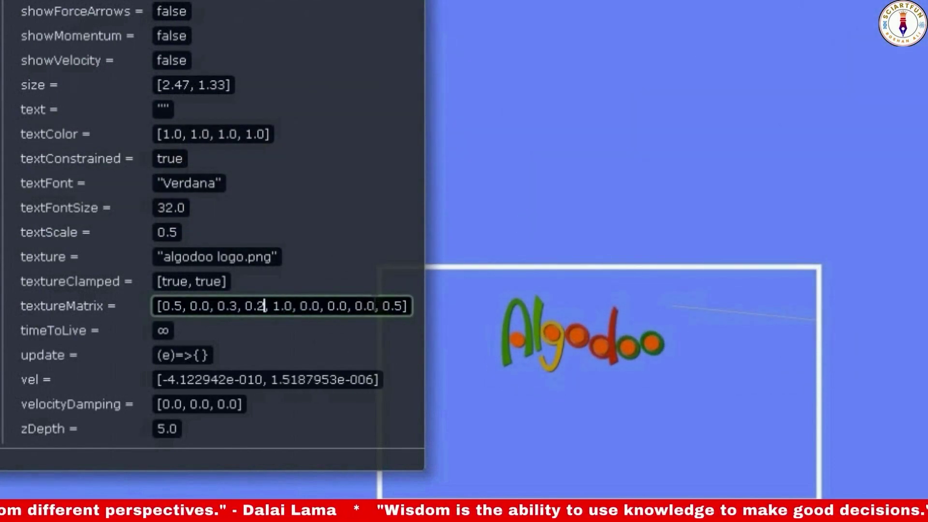
Step: Try 0.2 and 0.3 as the fourth value of the box's textureMatrix
key("Return")
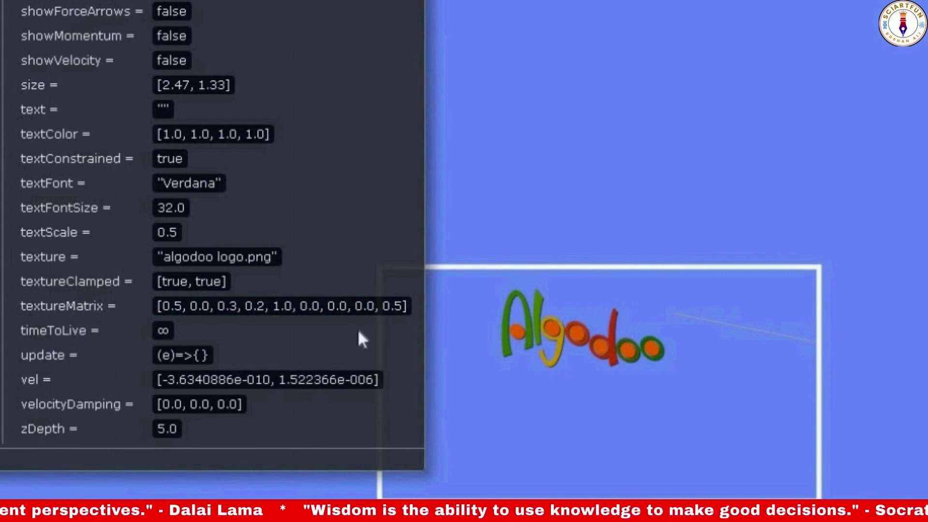
key("BackSpace")
type("3")
key("Return")
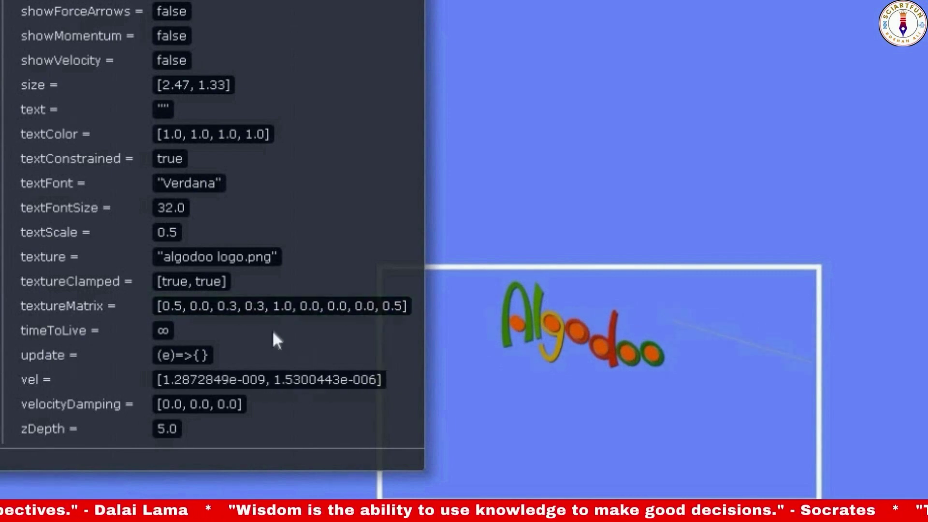
Step: Reset the fourth value of the box's textureMatrix to 0.0
left_click(261, 307)
key("BackSpace")
type("0")
key("Return")
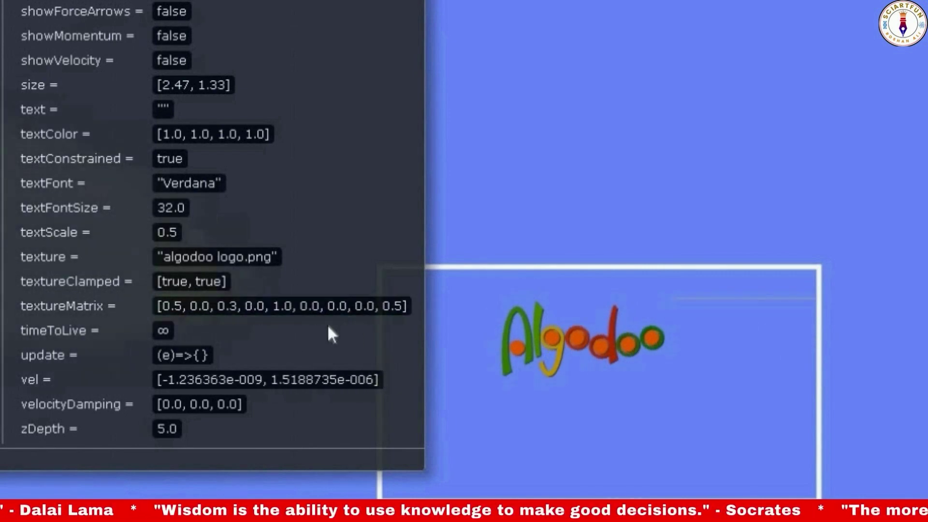
Step: Try 0.1 as the fifth value of the box's textureMatrix
left_click(292, 307)
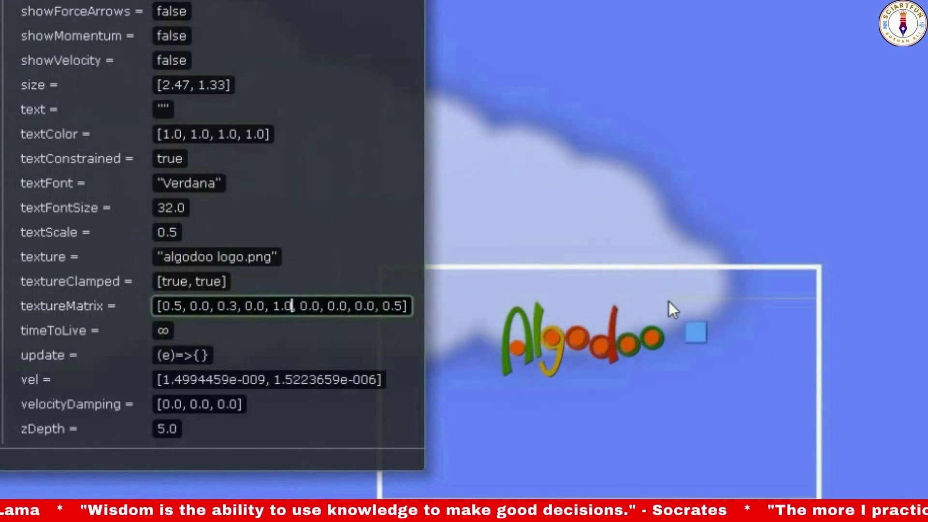
key("BackSpace")
key("BackSpace")
key("BackSpace")
type(".1")
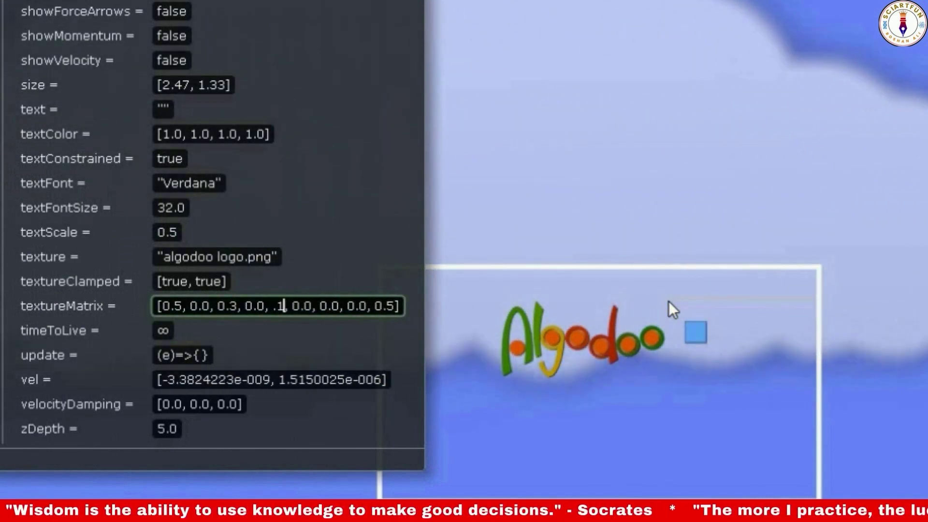
key("Return")
Step: Raise the fifth textureMatrix value to 0.3 and to 0.6 to test the texture's vertical scale
left_click(292, 306)
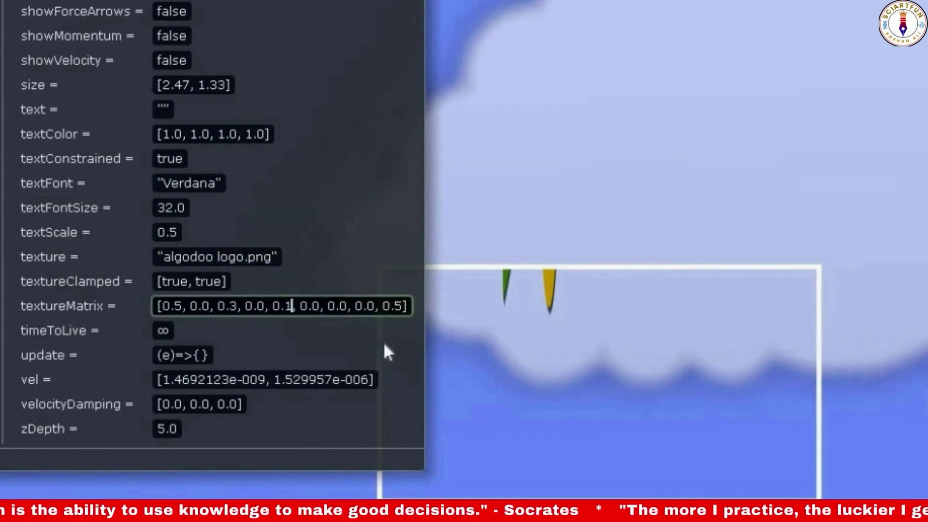
key("BackSpace")
type("3")
key("Return")
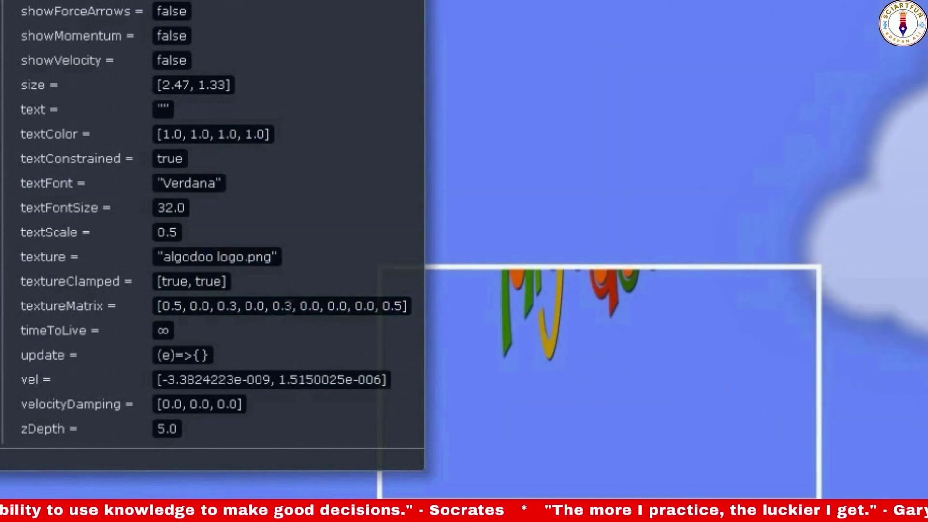
key("BackSpace")
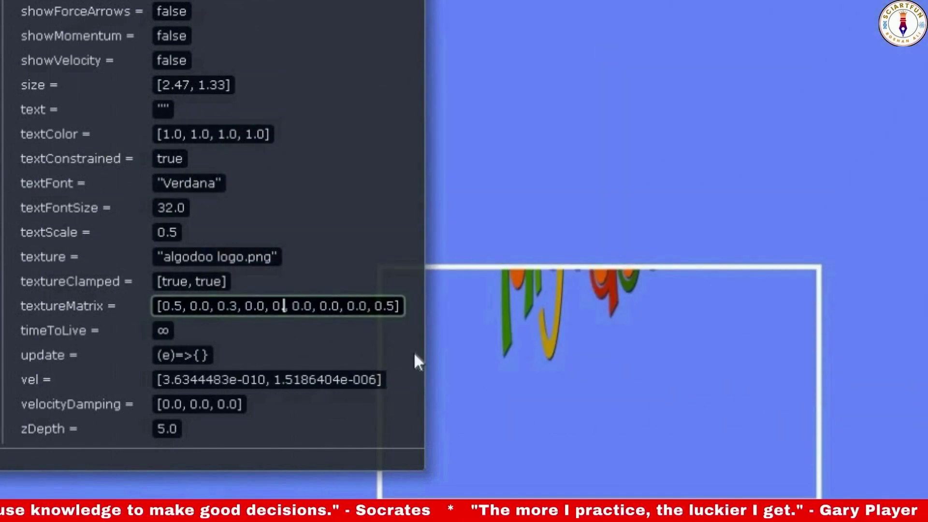
type("6")
key("Return")
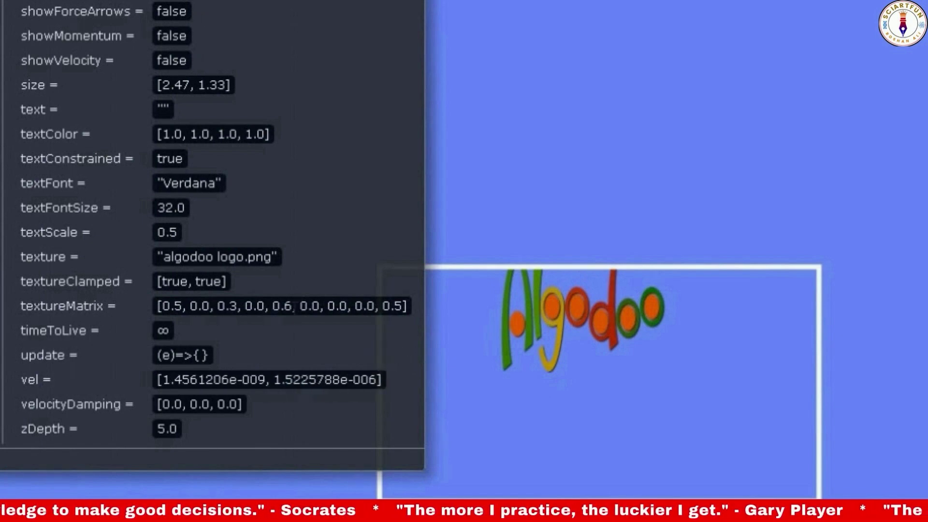
Step: Try 0.8 as the fifth value of the box's textureMatrix
left_click(382, 297)
key("BackSpace")
type("8")
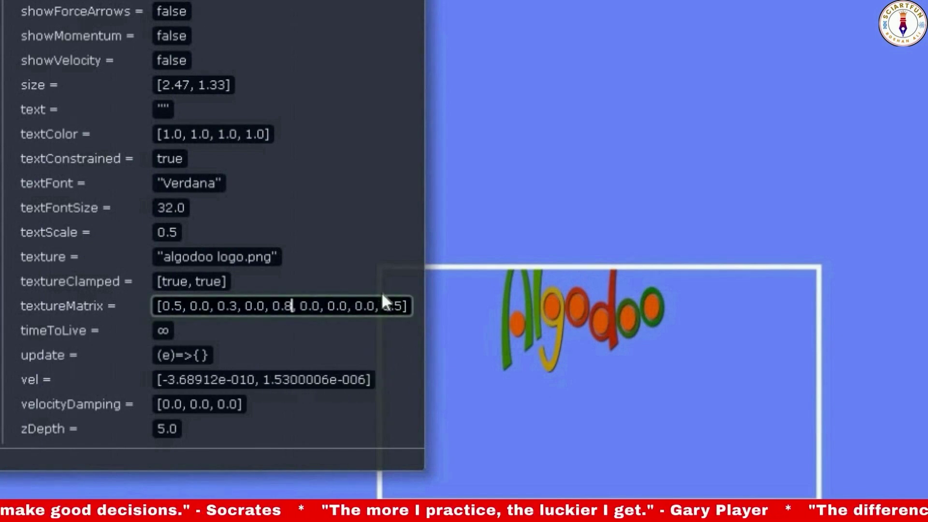
key("Return")
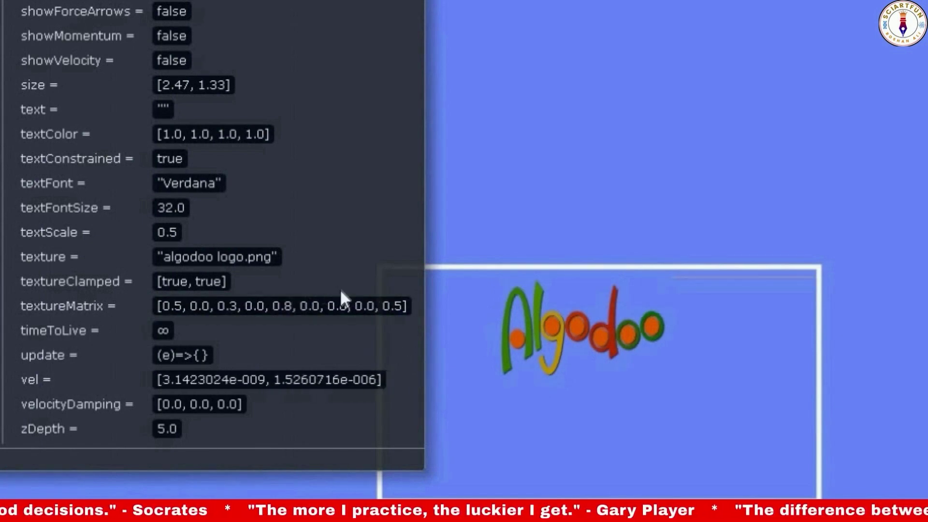
Step: Set the fifth value of the box's textureMatrix to 2
left_click(341, 290)
key("BackSpace")
key("BackSpace")
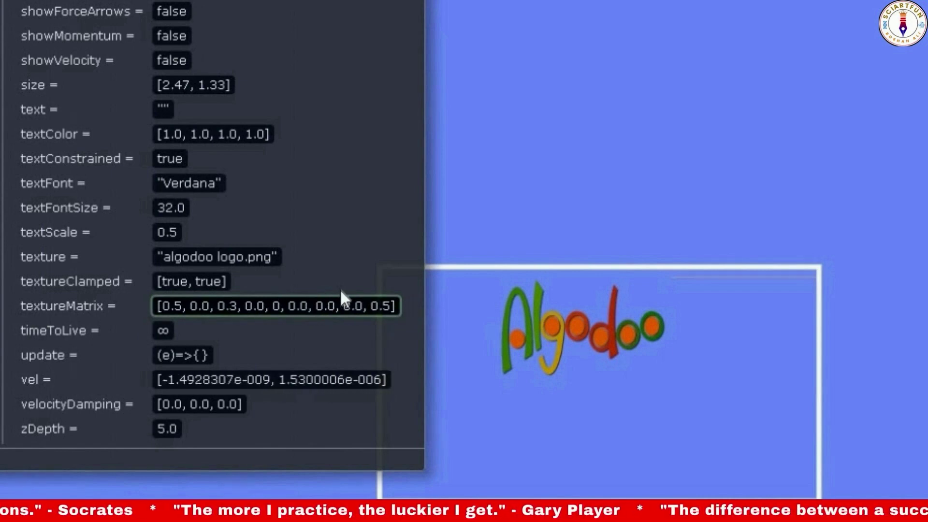
key("BackSpace")
type("2")
key("Return")
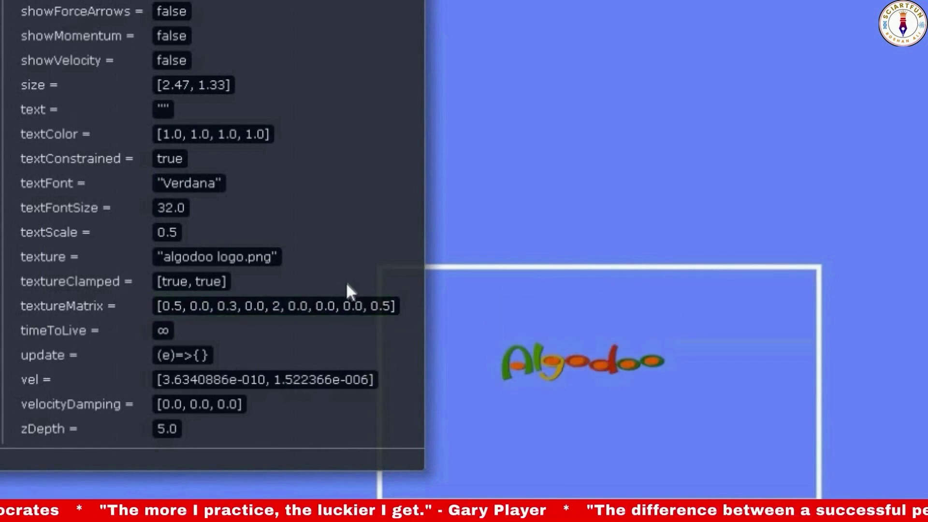
Step: Try 0.1 and 0.2 as the sixth value of the box's textureMatrix
left_click(308, 306)
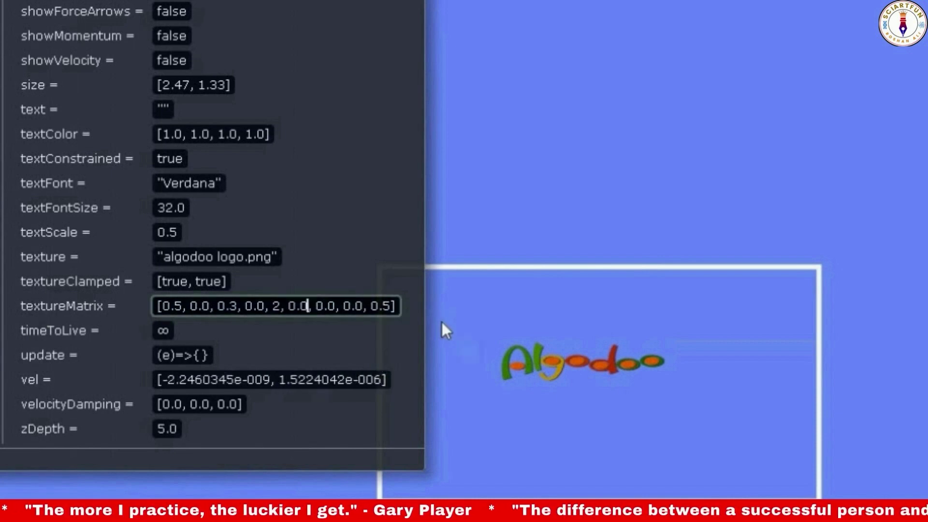
key("BackSpace")
type("1")
key("Return")
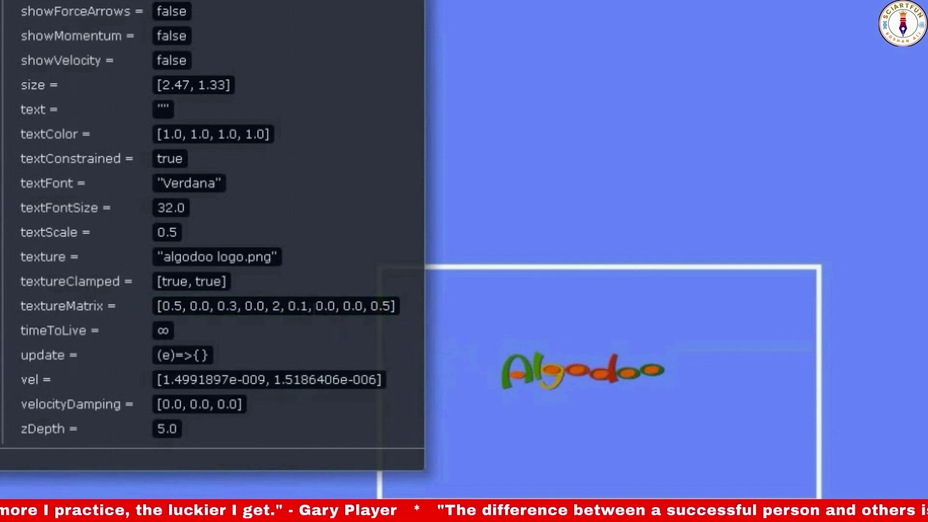
left_click(310, 307)
key("BackSpace")
type("2")
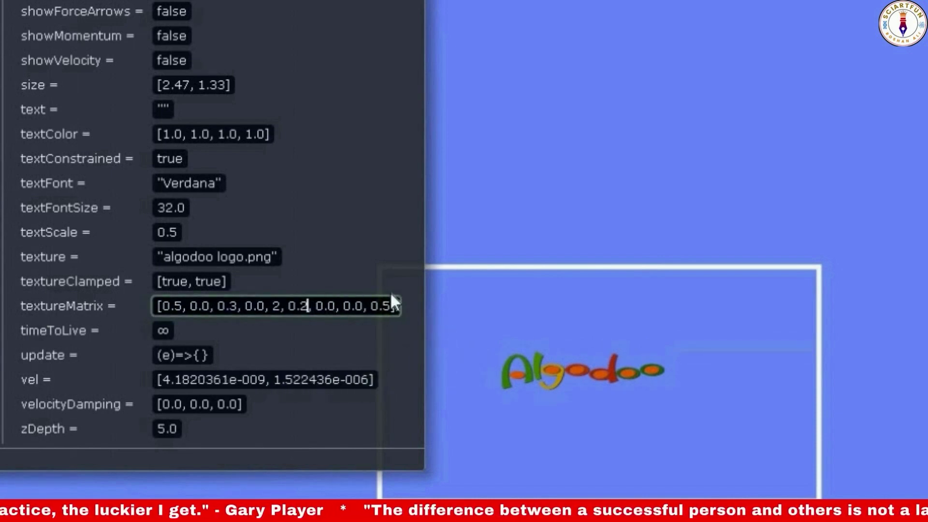
key("Return")
Step: Set the sixth value of the box's textureMatrix to 0.3
left_click(286, 307)
left_click(311, 306)
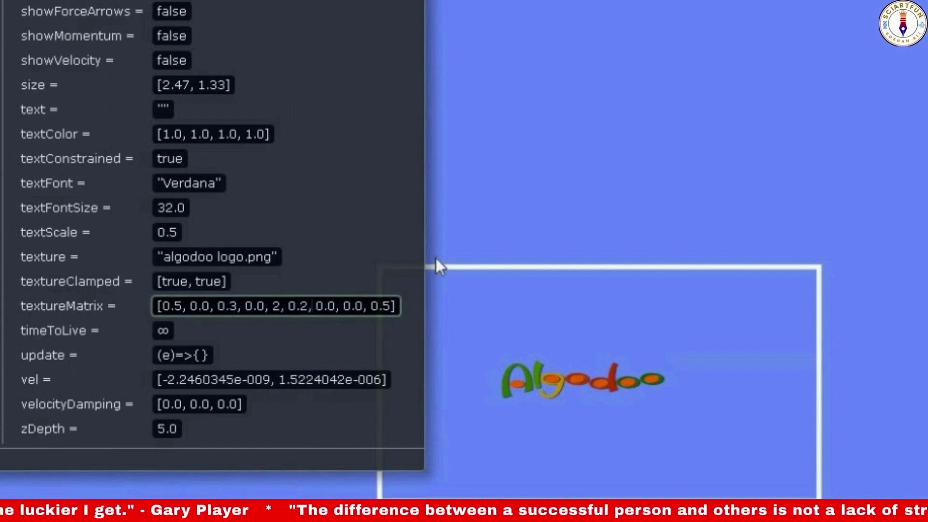
key("BackSpace")
type("3")
key("Return")
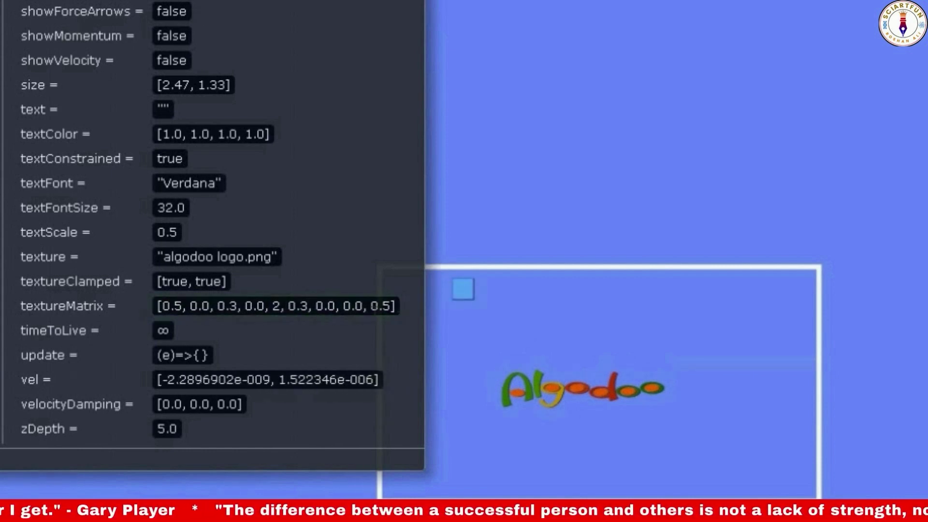
Step: Try 0.1, 0.2 and 0.3 as the seventh value of the box's textureMatrix
key("BackSpace")
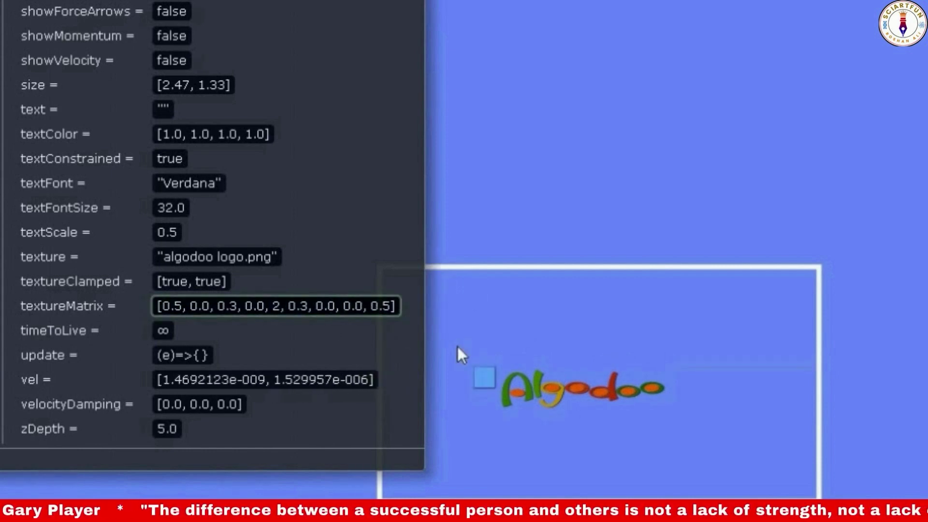
type("1")
key("Return")
left_click(341, 306)
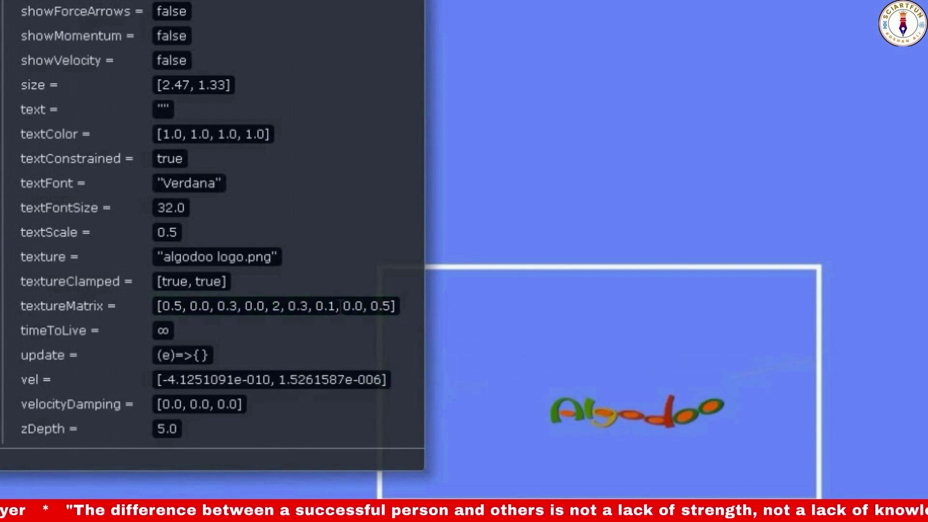
key("BackSpace")
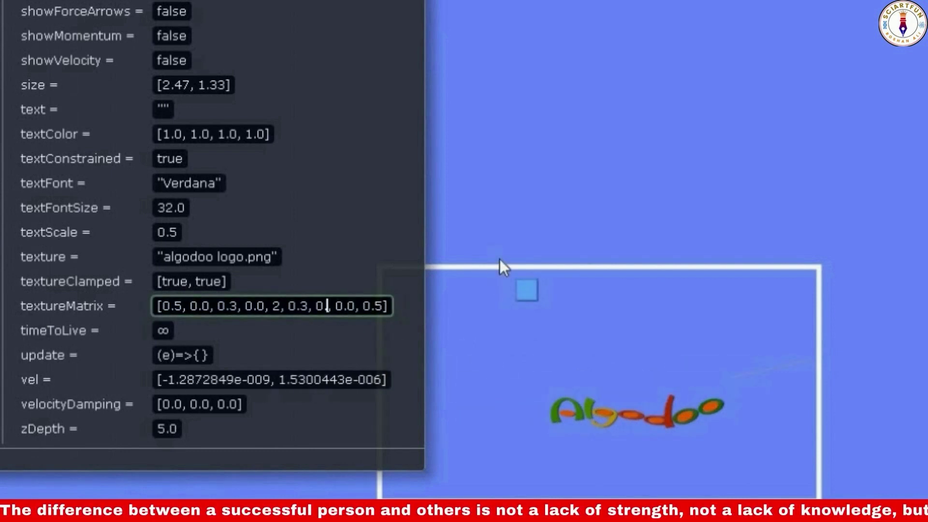
type("2")
key("Return")
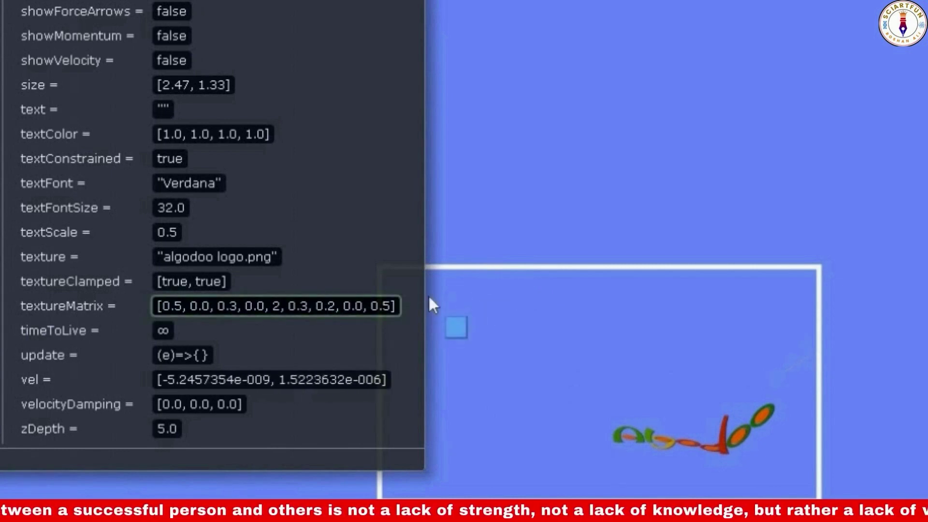
key("BackSpace")
type("3")
key("Return")
Step: Reset the seventh value of the box's textureMatrix to 0.0
left_click(326, 306)
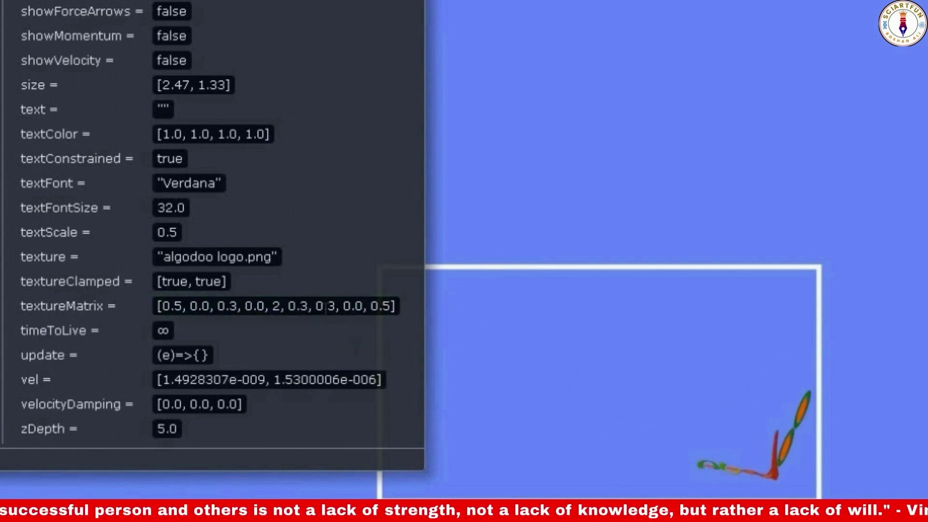
key("Delete")
type("0")
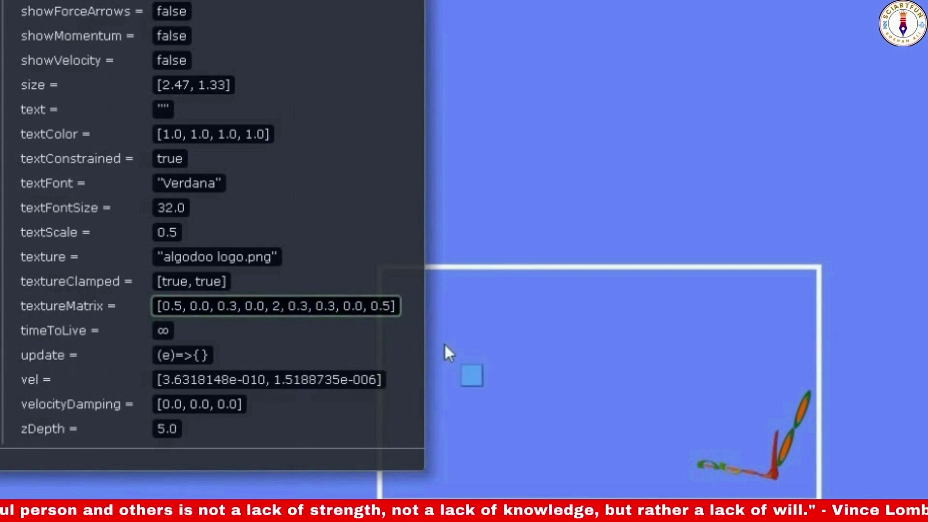
key("Return")
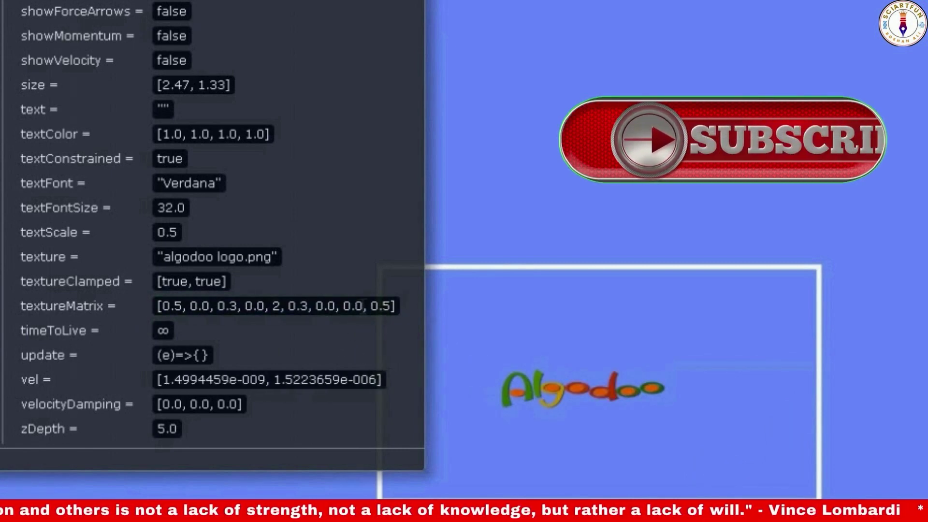
Step: Raise the eighth value of the box's textureMatrix through 0.1 and 0.2 to 0.3
key("BackSpace")
type("1")
key("Return")
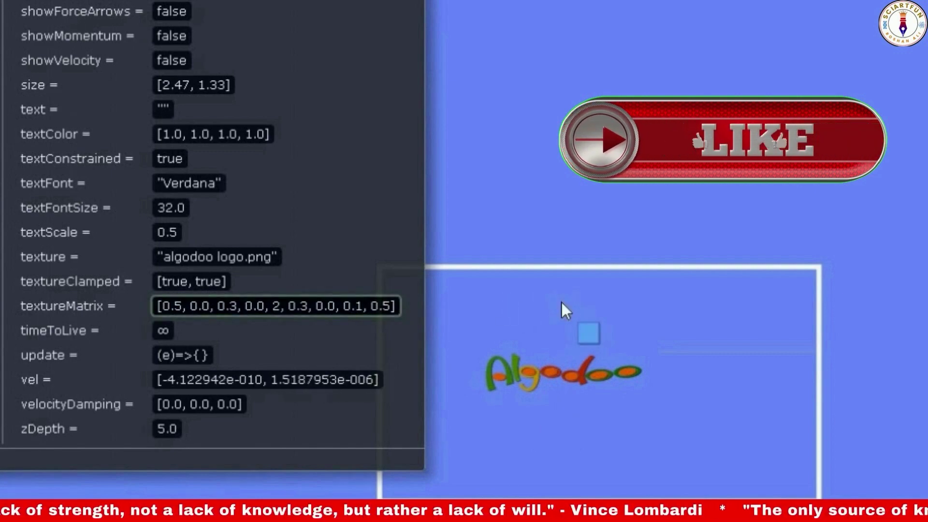
key("BackSpace")
type("2")
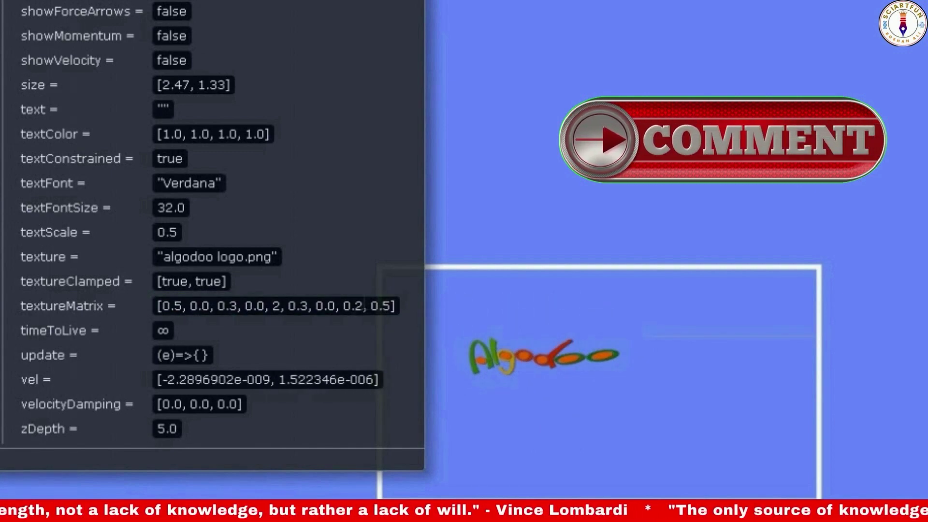
key("BackSpace")
type("3")
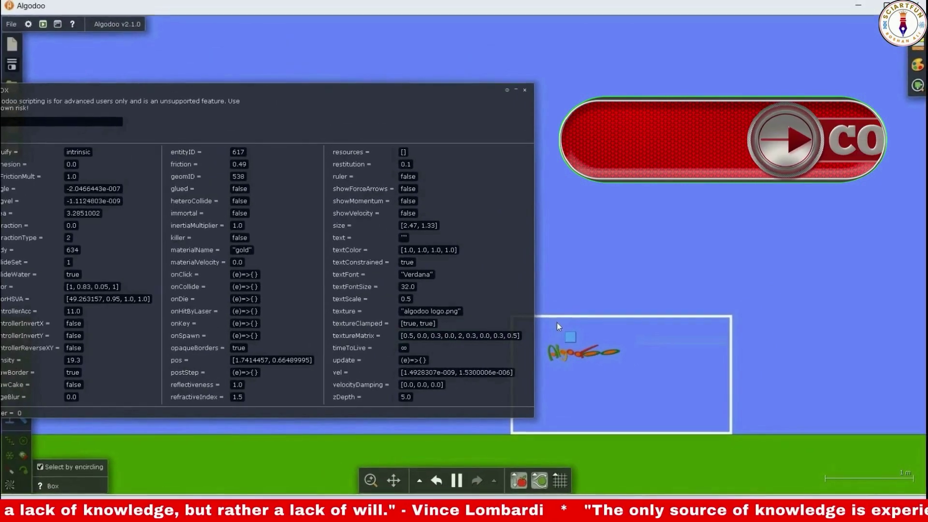